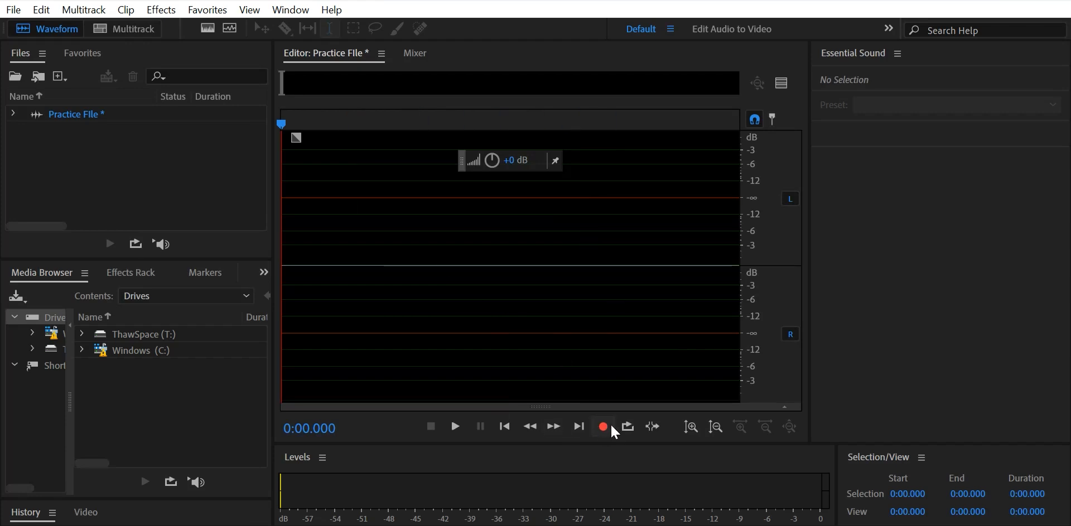
# Step: Record a short audio take of about 2 seconds into the empty Practice File
pyautogui.click(605, 429)
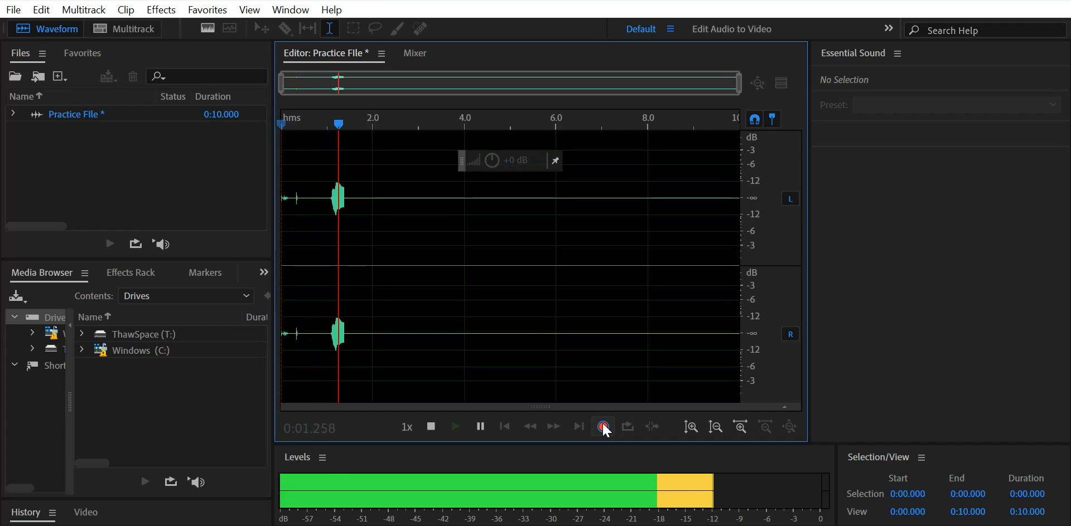
pyautogui.click(602, 427)
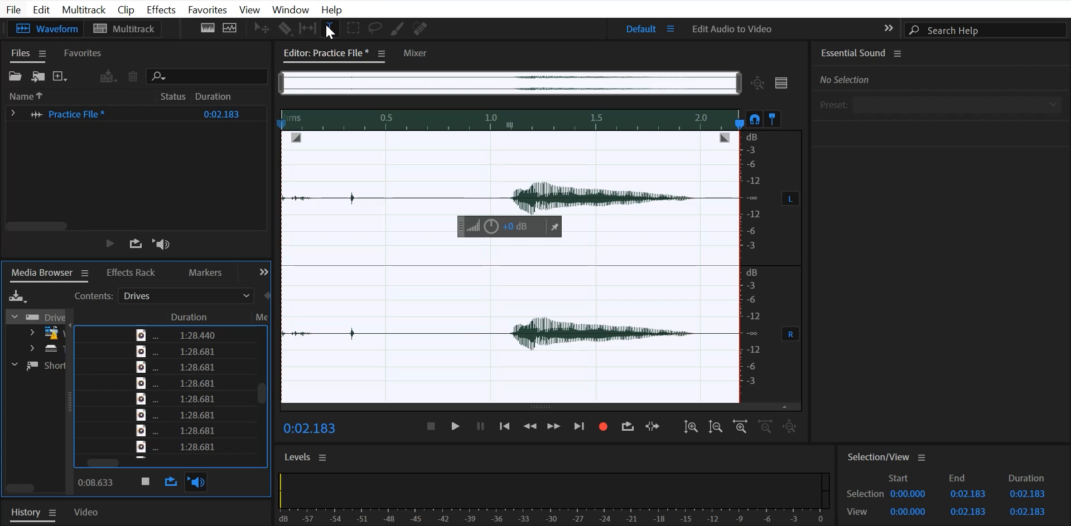
# Step: Create a new multitrack session named Loop
pyautogui.hotkey('ctrl', 'n')
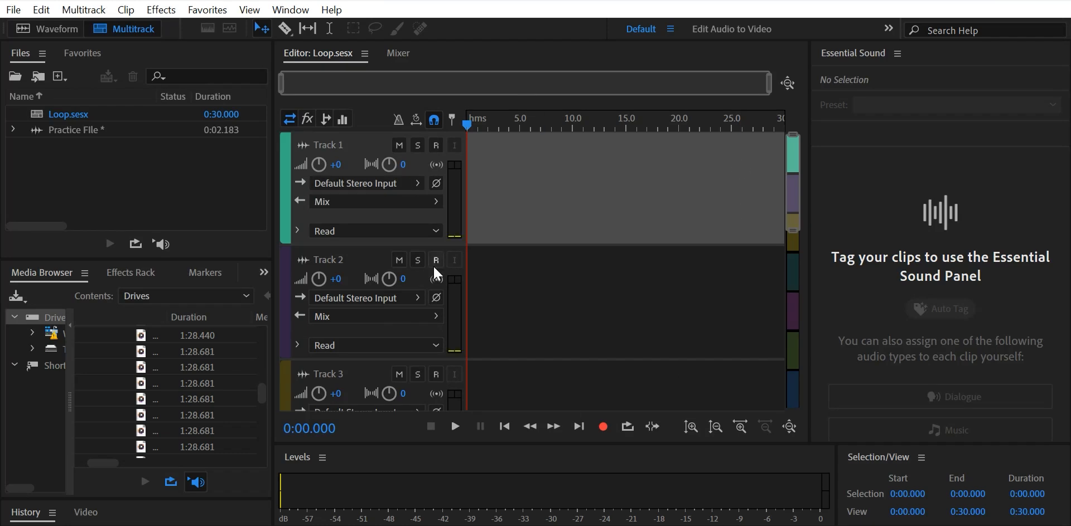
# Step: Reduce the track heights in the Loop session so that Tracks 1 to 5 fit in the editor
pyautogui.scroll(-2, 255, 369)
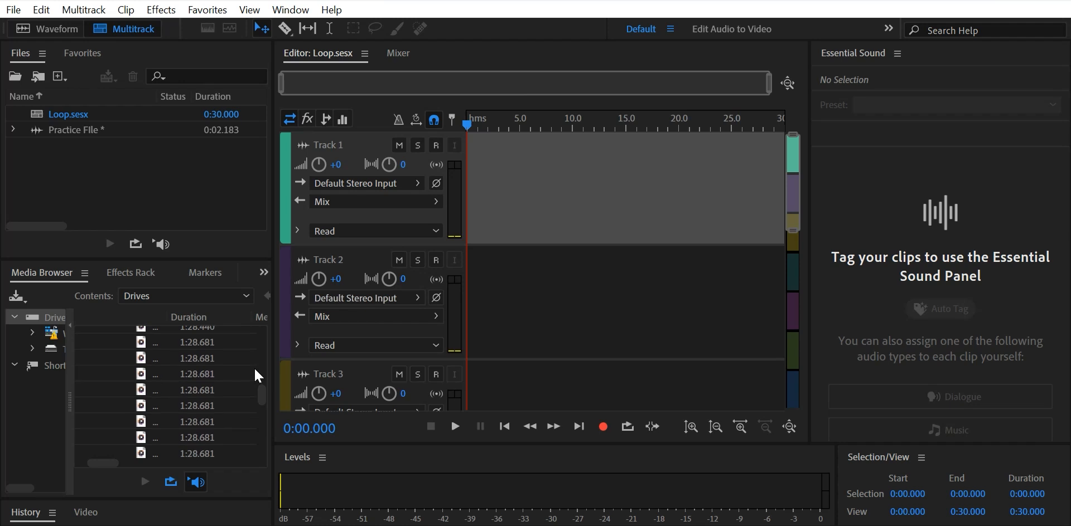
pyautogui.scroll(3, 254, 370)
pyautogui.hscroll(-1, 254, 370)
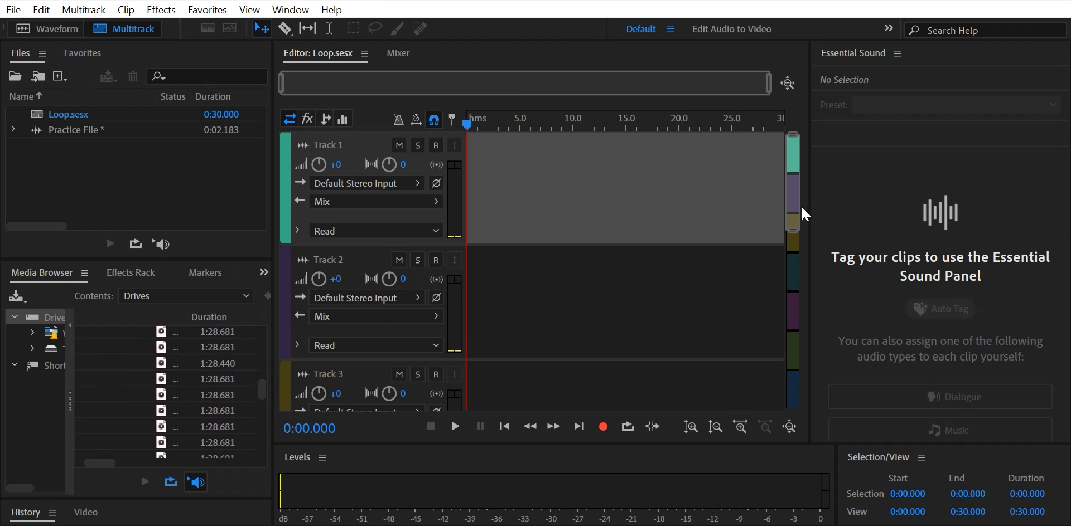
pyautogui.click(792, 234)
pyautogui.moveTo(793, 231); pyautogui.dragTo(798, 154)
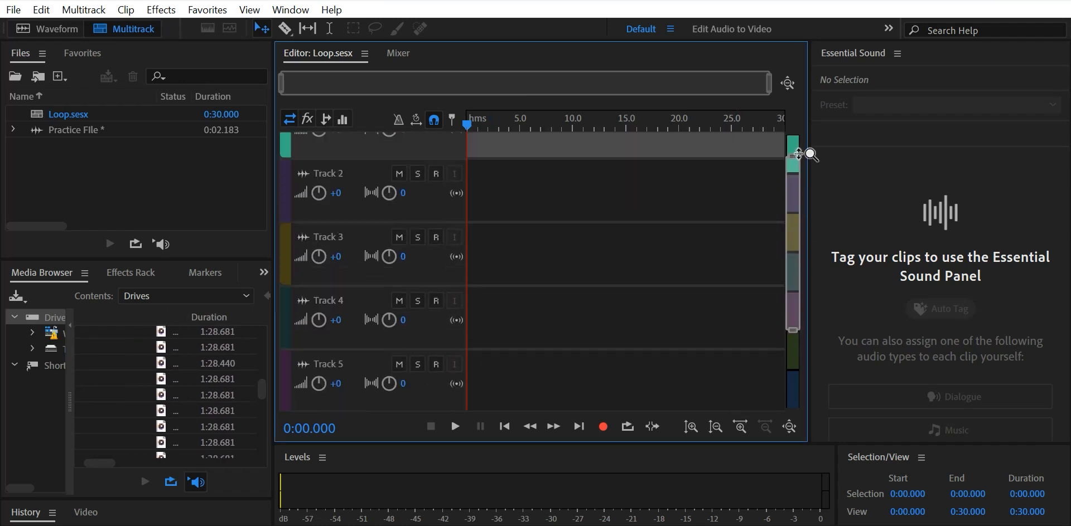
pyautogui.moveTo(796, 220); pyautogui.dragTo(769, 163)
pyautogui.scroll(3, 158, 380)
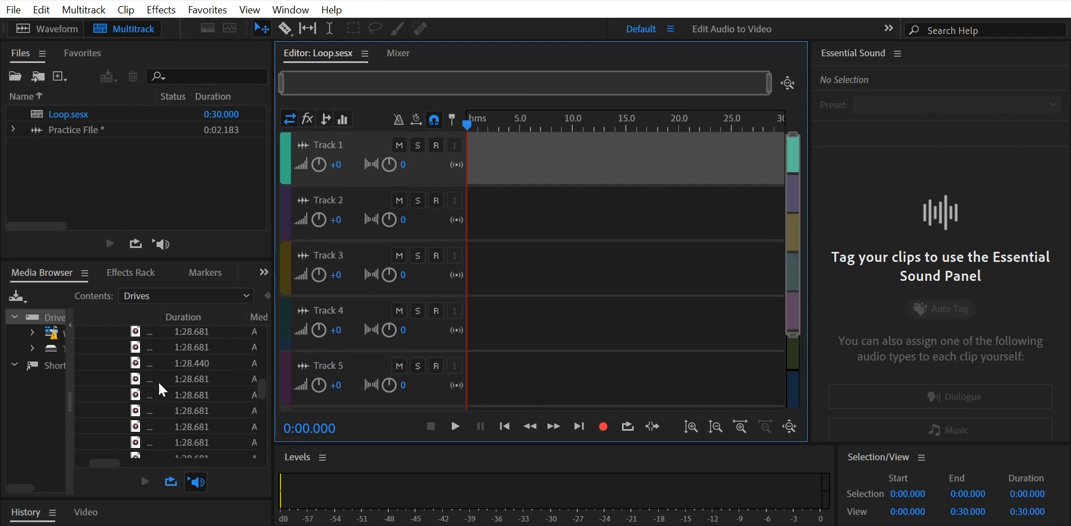
# Step: Browse the audio files in the SFX subfolder below Foley, preview two of the 1:28.681 clips, and stop playback
pyautogui.hscroll(1, 158, 383)
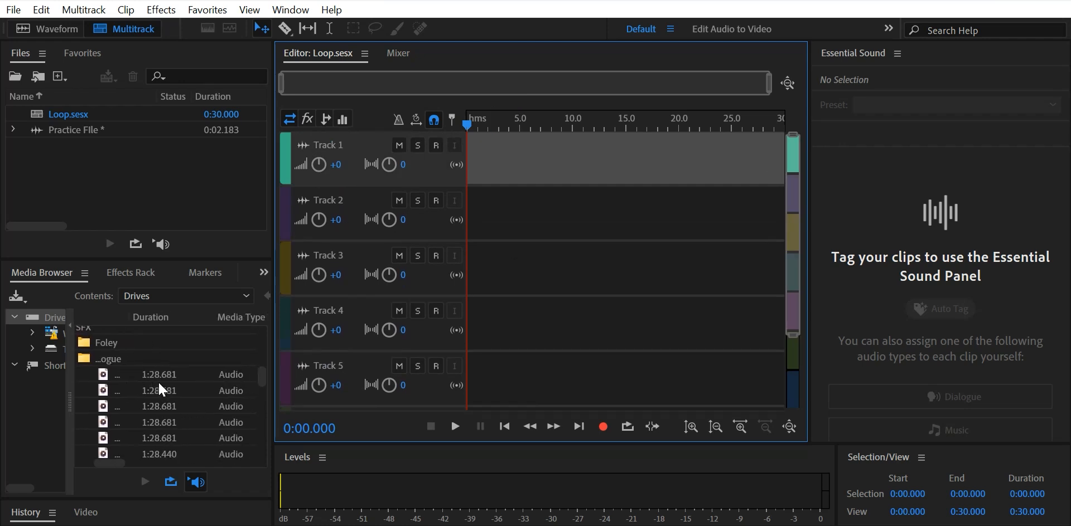
pyautogui.hscroll(-1, 159, 384)
pyautogui.scroll(-1, 159, 384)
pyautogui.scroll(1, 158, 384)
pyautogui.scroll(-3, 158, 384)
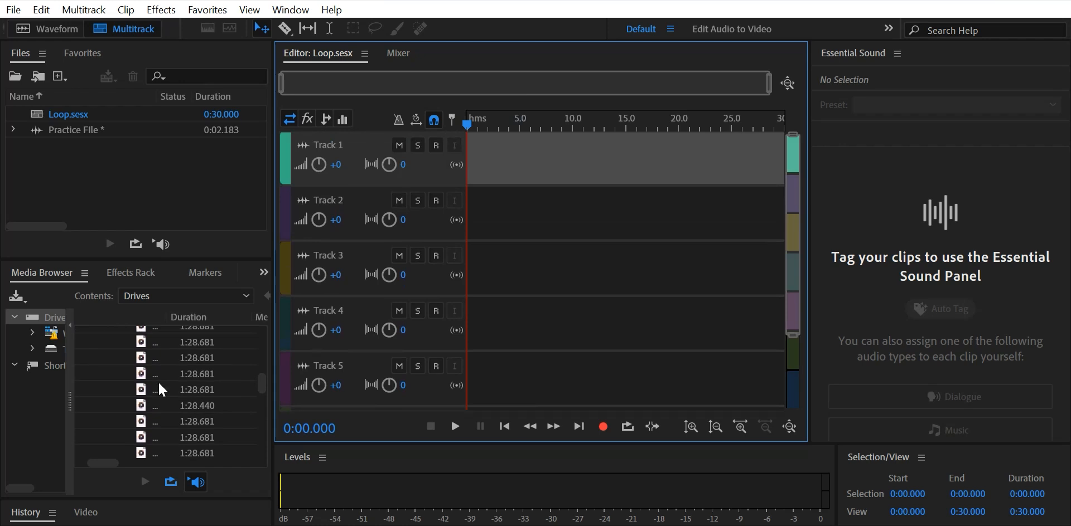
pyautogui.scroll(3, 158, 384)
pyautogui.scroll(-1, 158, 384)
pyautogui.scroll(-1, 158, 389)
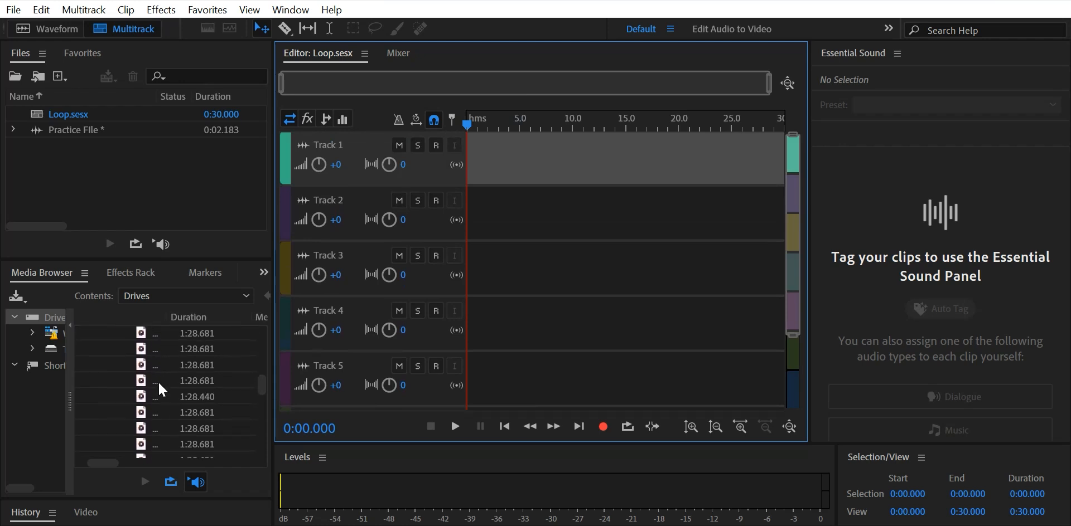
pyautogui.click(156, 365)
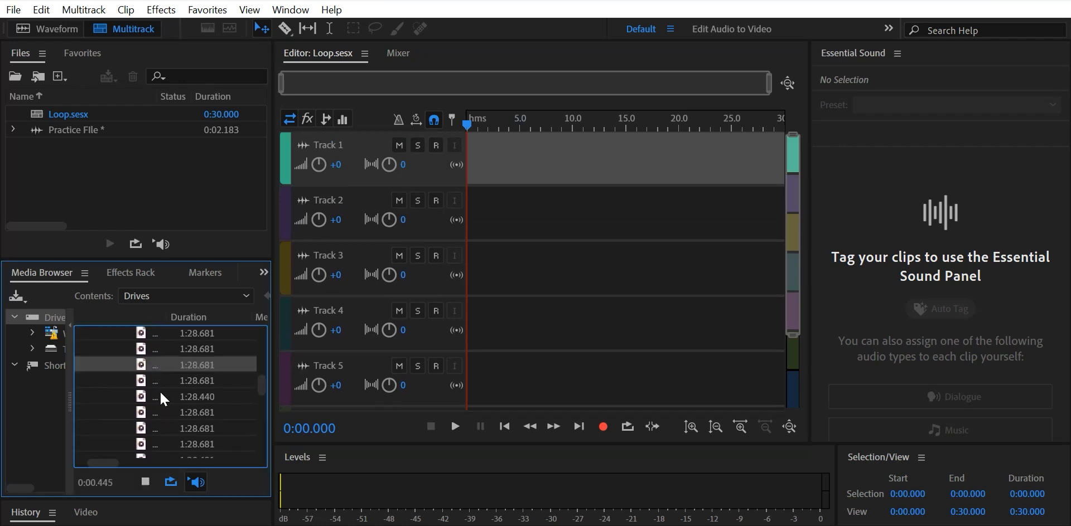
pyautogui.click(169, 384)
pyautogui.click(146, 482)
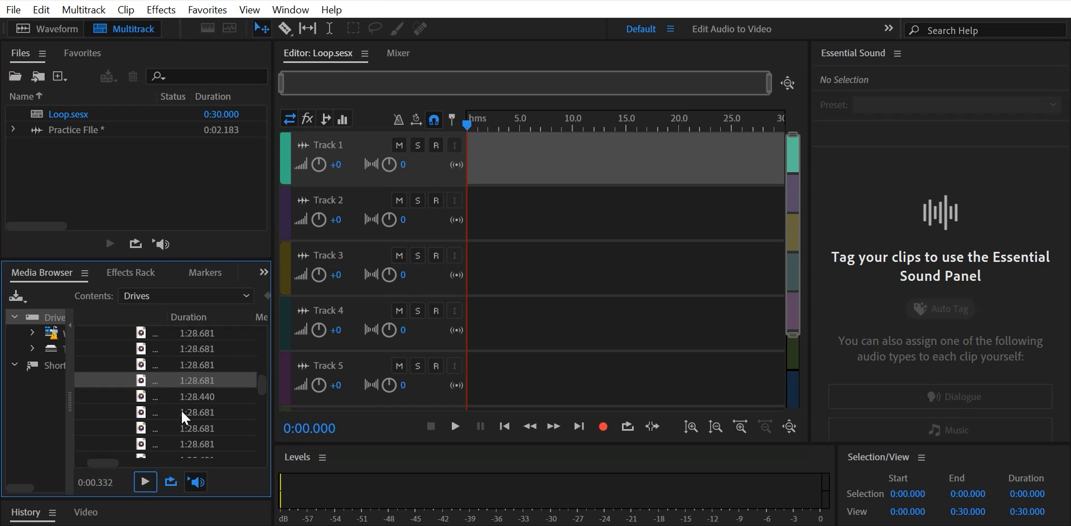
# Step: Place the phone call clip "A Bank_Not a Shore" at the start of Track 1 and stop its preview
pyautogui.scroll(3, 153, 391)
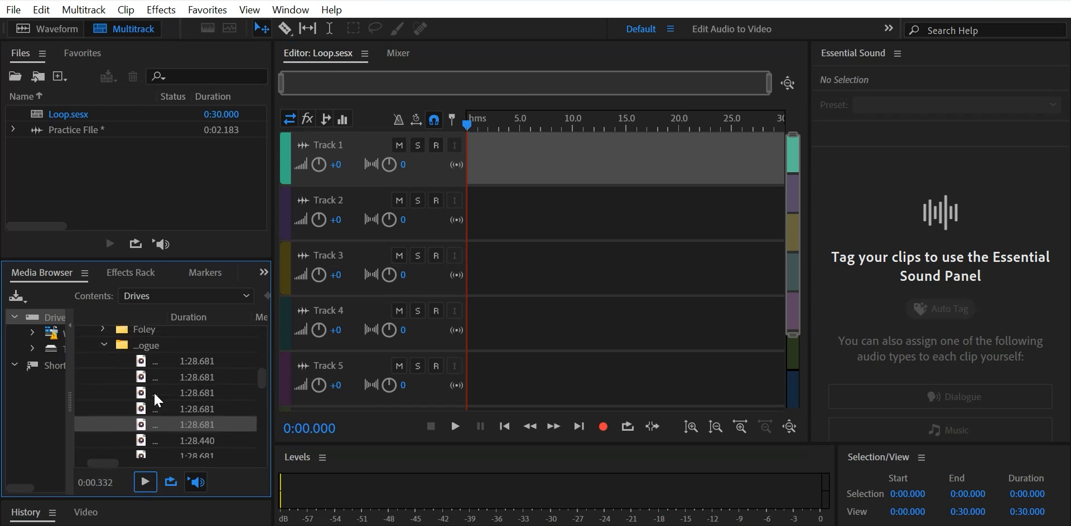
pyautogui.scroll(-1, 154, 395)
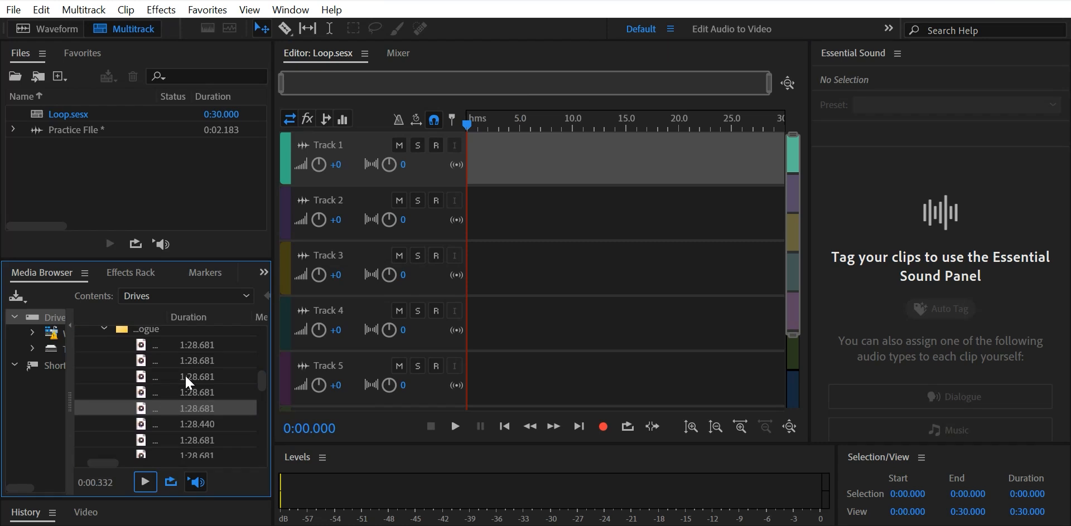
pyautogui.click(152, 374)
pyautogui.click(161, 359)
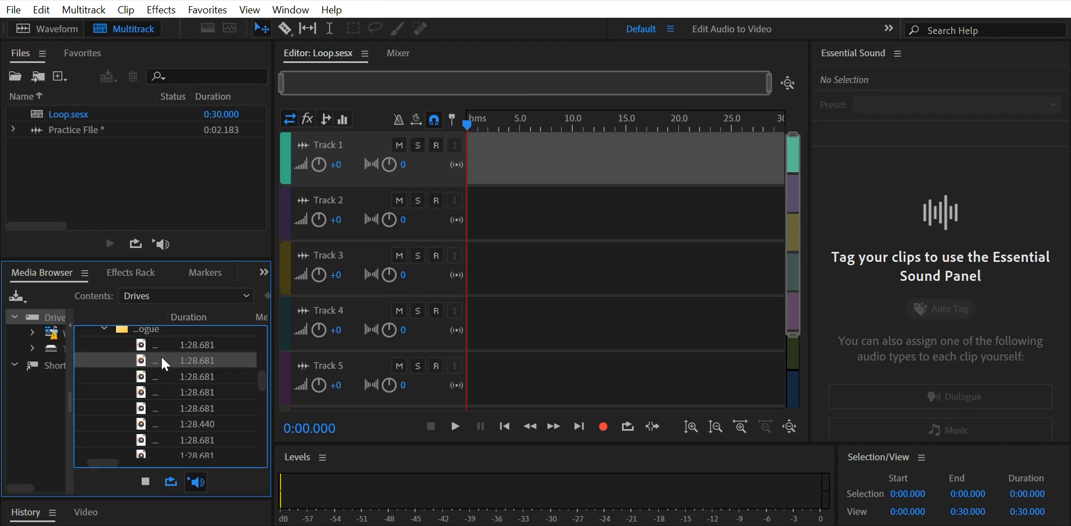
pyautogui.moveTo(162, 359); pyautogui.dragTo(468, 176)
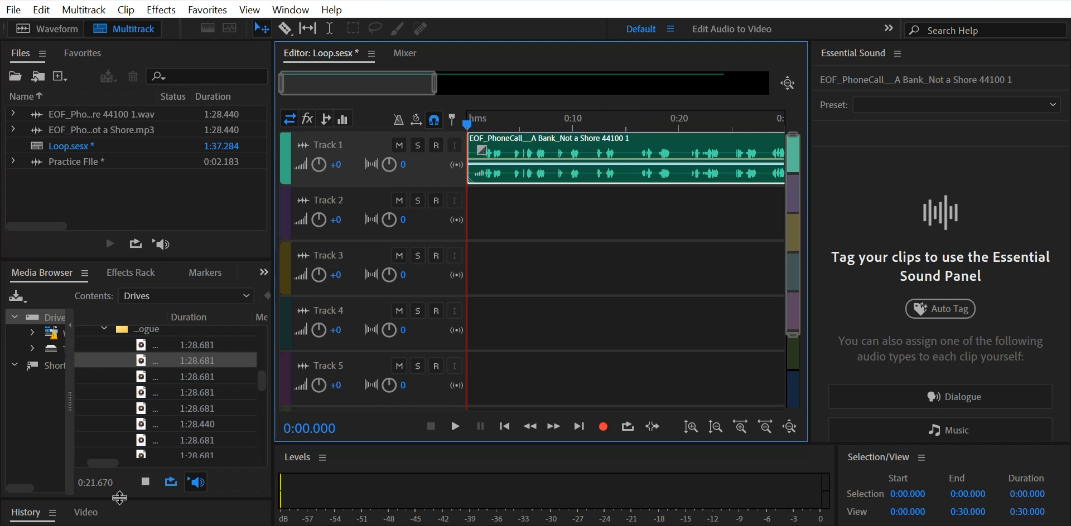
pyautogui.click(143, 486)
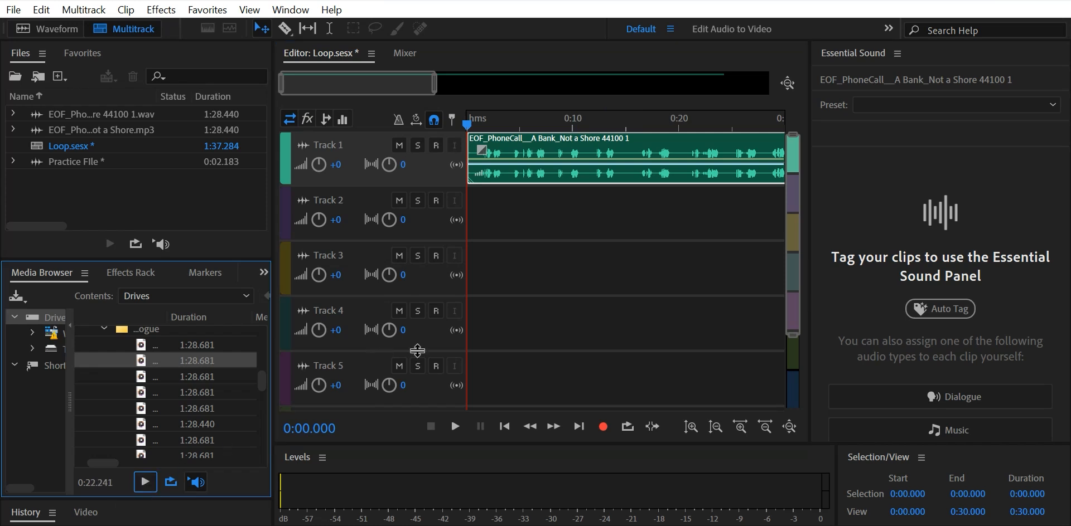
# Step: Expand the MUSIC folder and place the WrongNumber_Music_Intense file on Track 2, starting at about 7.5 s
pyautogui.hscroll(10, 588, 244)
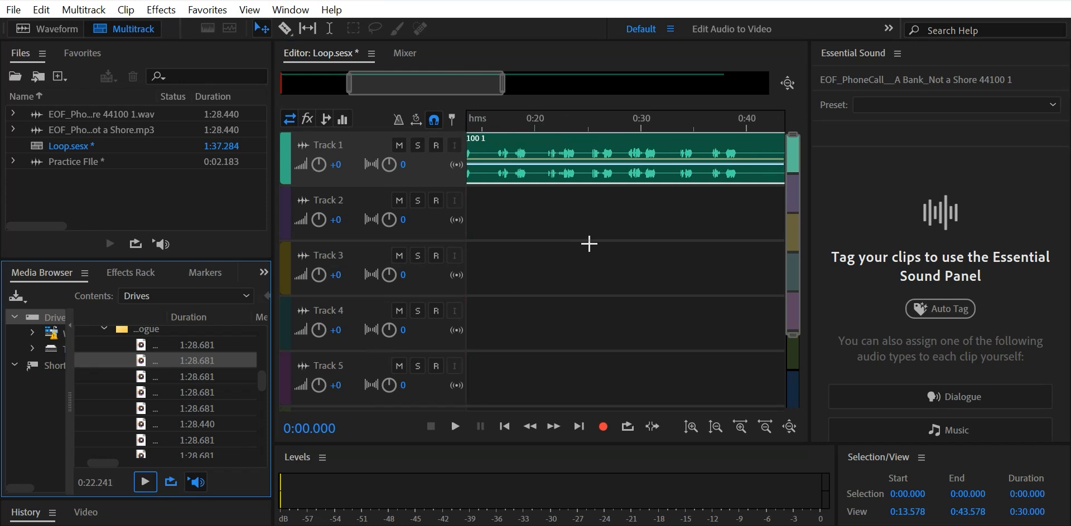
pyautogui.hscroll(5, 588, 243)
pyautogui.hscroll(-10, 588, 243)
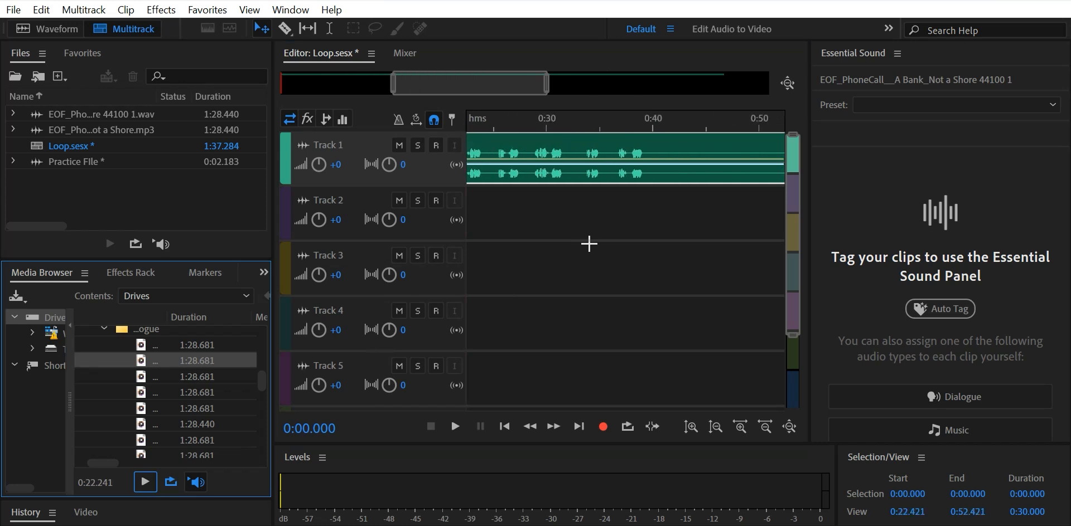
pyautogui.hscroll(-6, 588, 244)
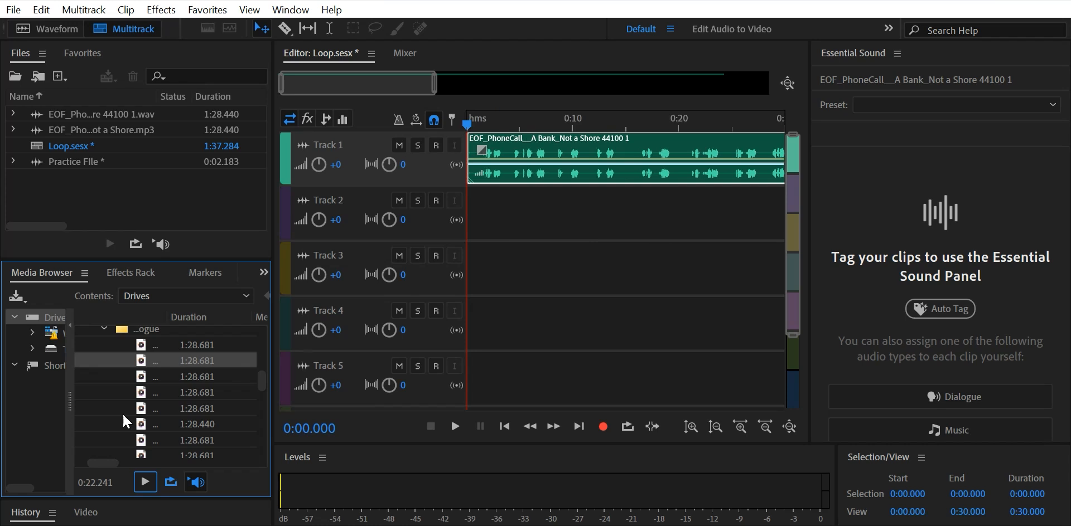
pyautogui.scroll(3, 175, 403)
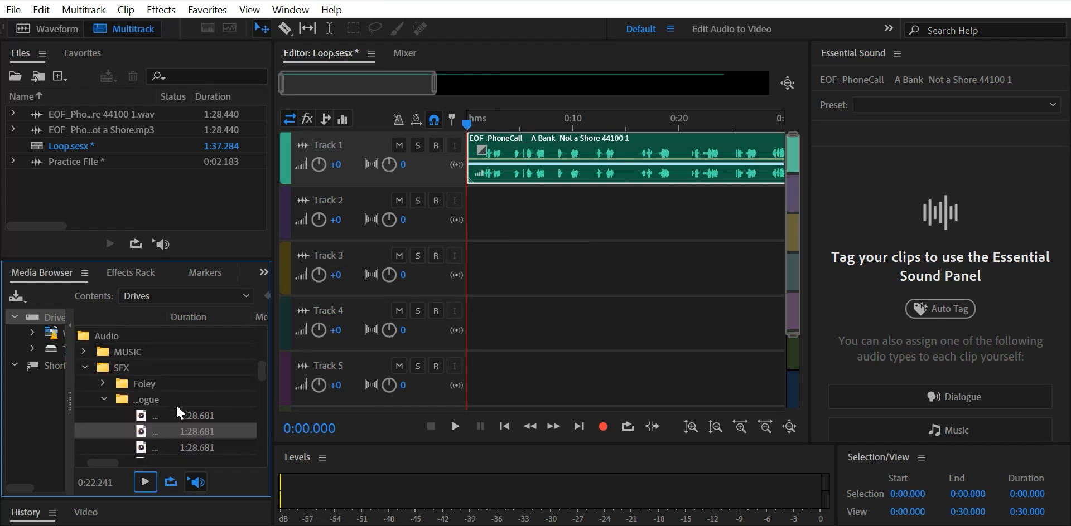
pyautogui.scroll(1, 175, 404)
pyautogui.click(84, 372)
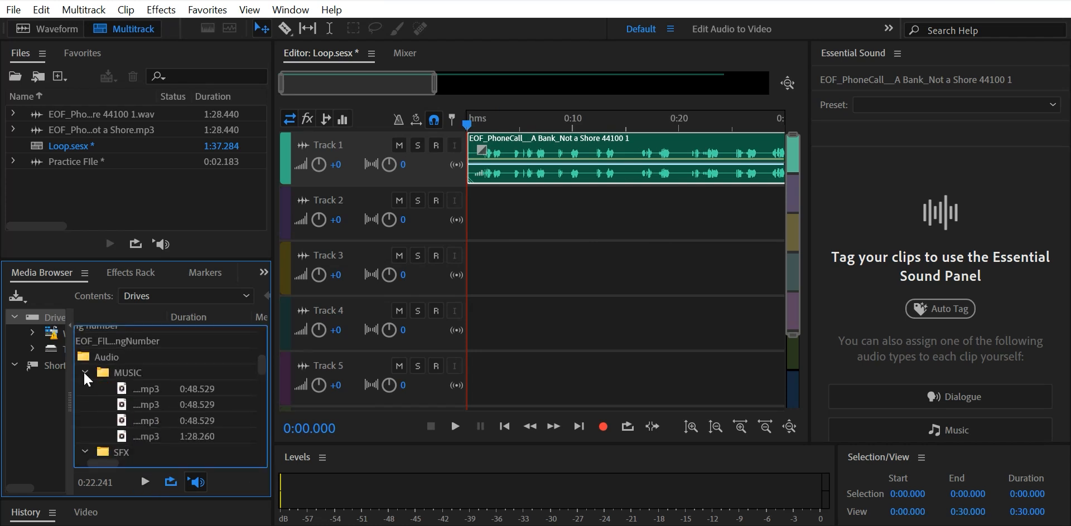
pyautogui.moveTo(172, 393); pyautogui.dragTo(544, 208)
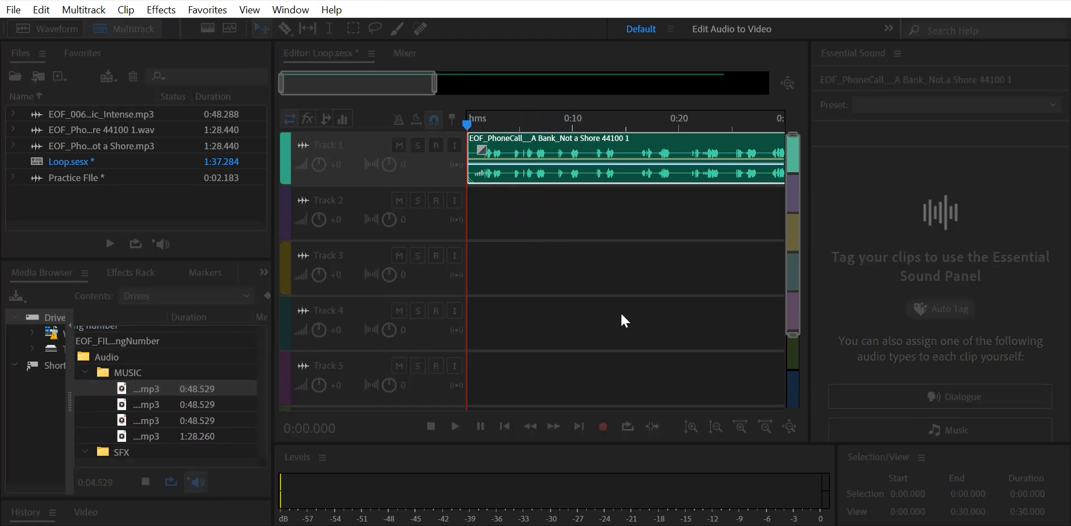
# Step: Check the extent of the music clip on Track 2 and briefly play the session from the start
pyautogui.hscroll(10, 621, 314)
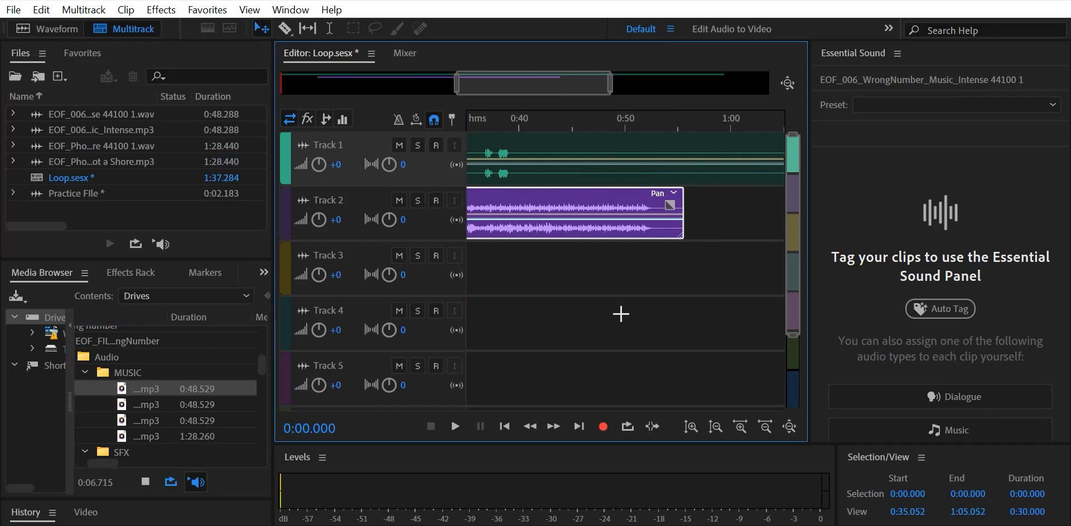
pyautogui.hscroll(-10, 620, 315)
pyautogui.scroll(2, 621, 315)
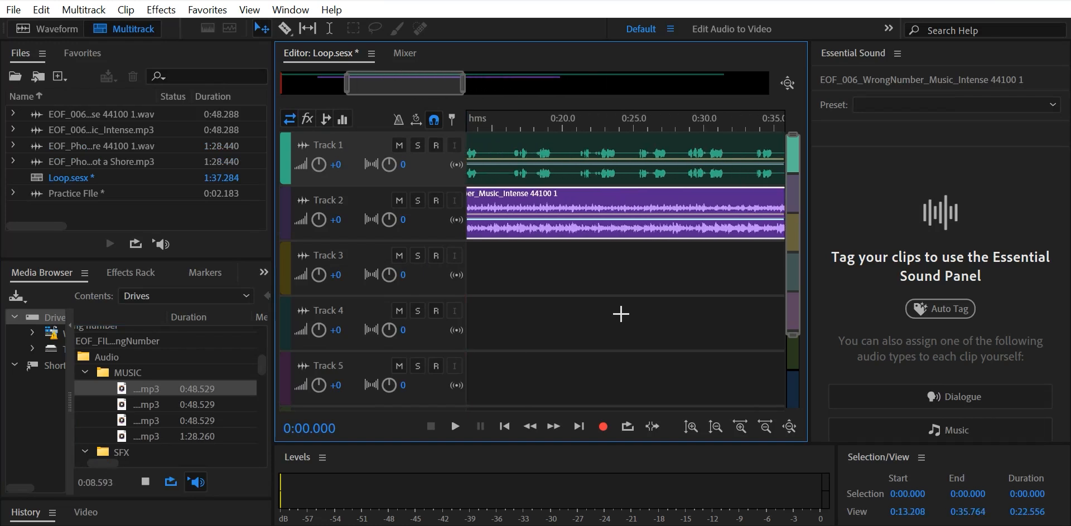
pyautogui.hscroll(-3, 621, 314)
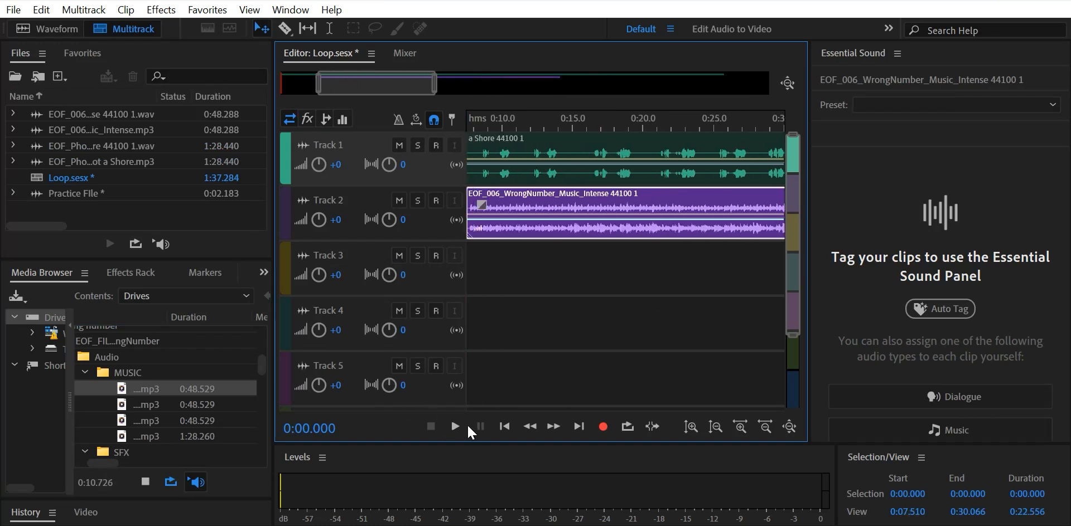
pyautogui.click(463, 426)
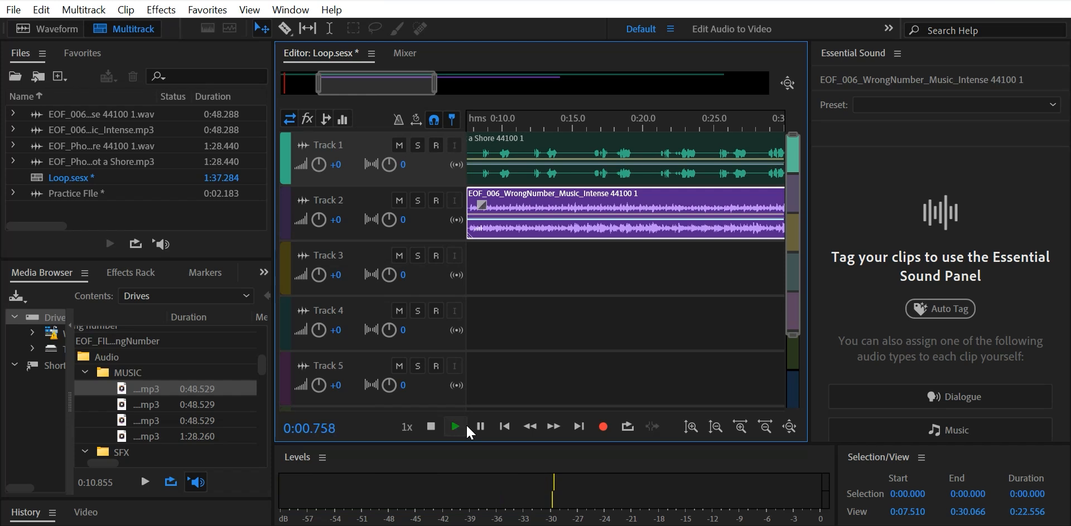
pyautogui.click(431, 425)
# Step: Examine how the phone call and music clips line up along the timeline, ending at the session's start
pyautogui.click(494, 77)
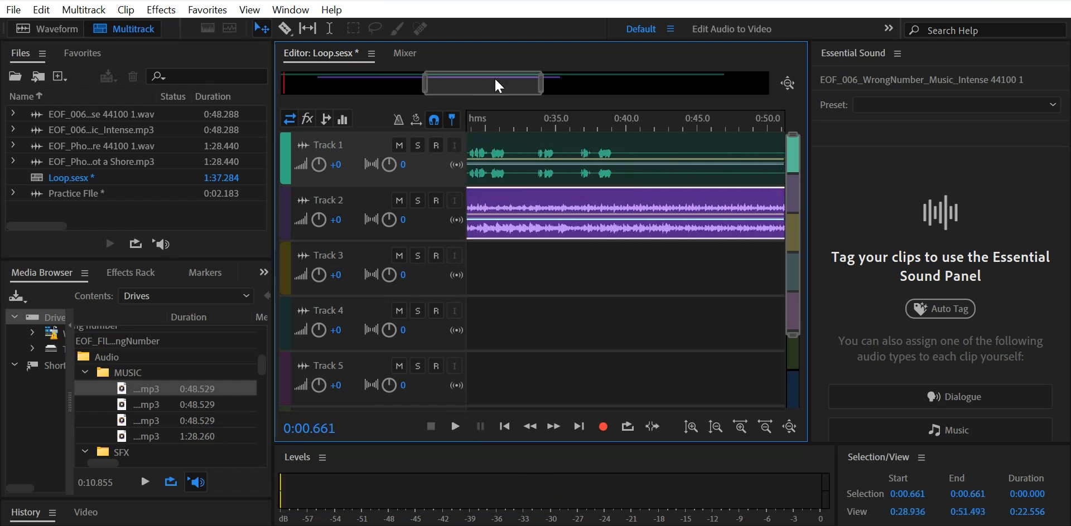
pyautogui.scroll(10, 495, 79)
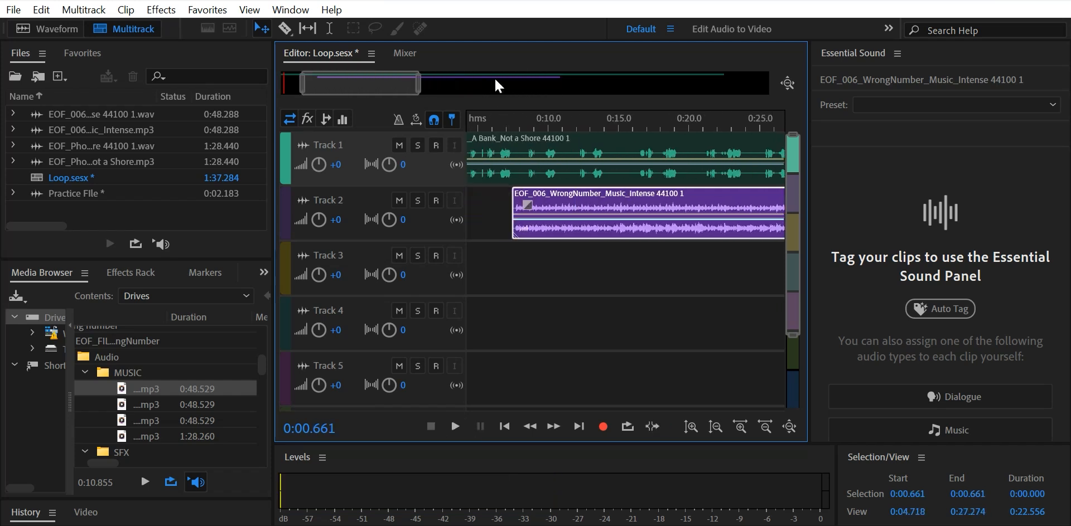
pyautogui.click(494, 77)
pyautogui.scroll(2, 494, 77)
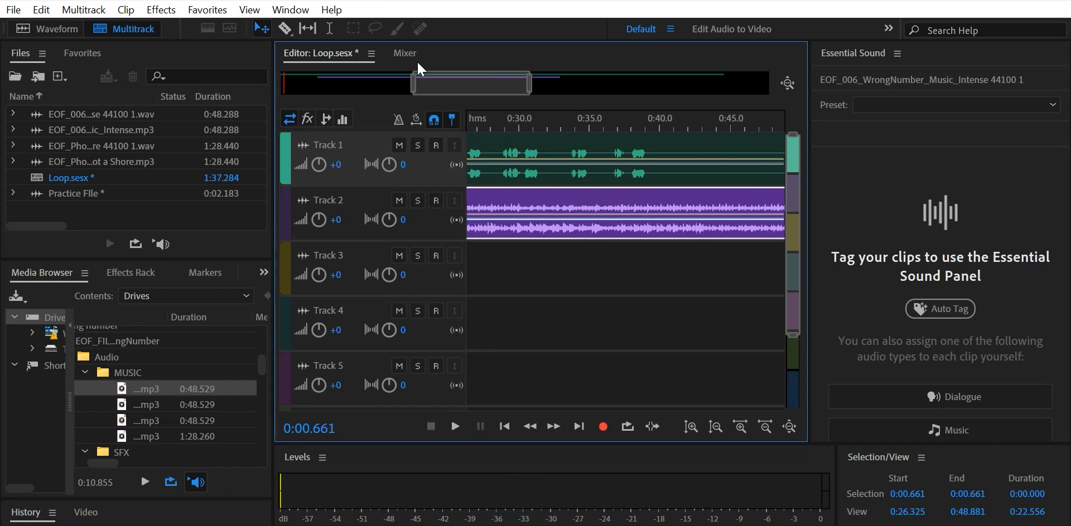
pyautogui.moveTo(418, 67); pyautogui.dragTo(292, 119)
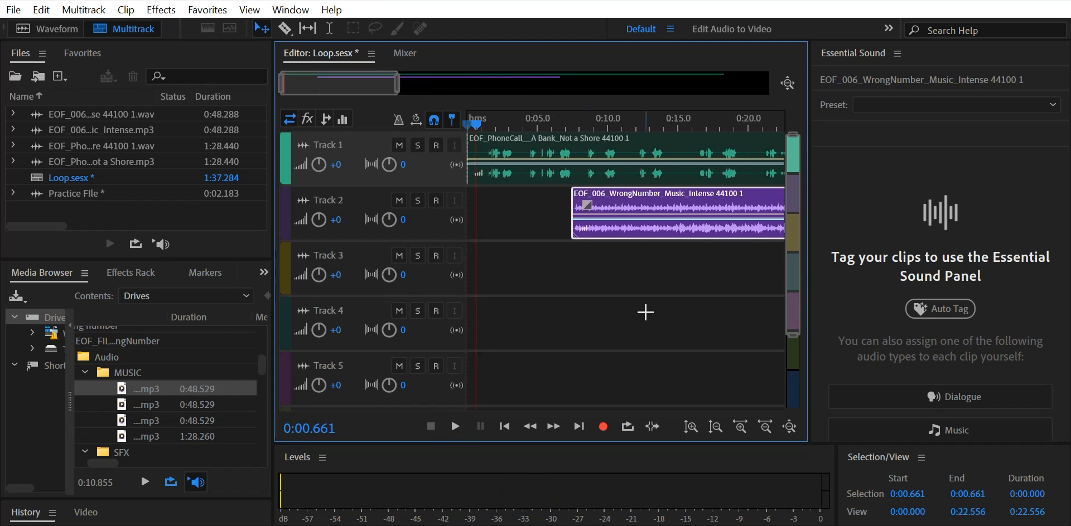
pyautogui.hscroll(5, 645, 312)
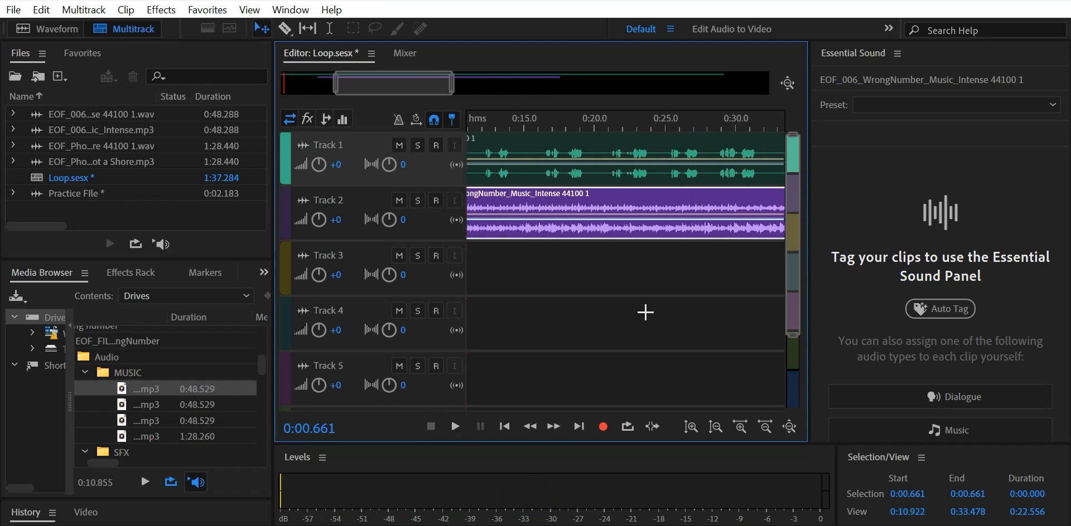
pyautogui.hscroll(-3, 645, 313)
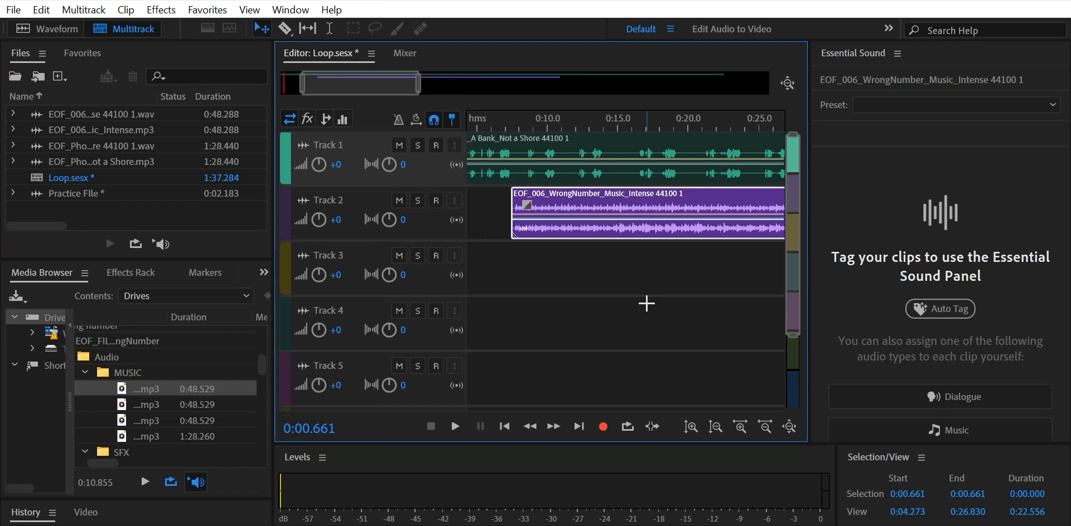
pyautogui.hscroll(-2, 645, 302)
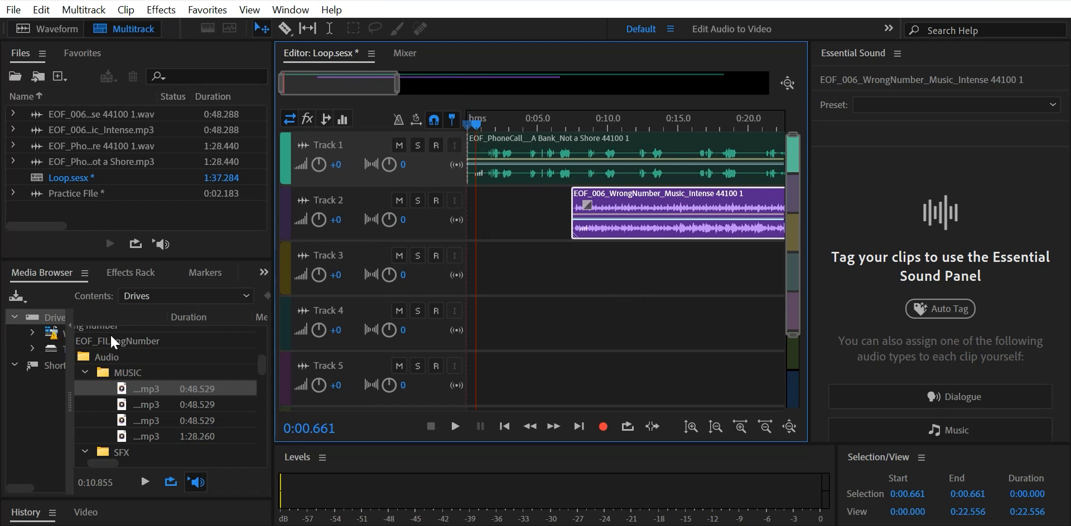
# Step: Locate the SFX folder in the project's Audio folder and expand its Foley subfolder
pyautogui.scroll(-5, 115, 410)
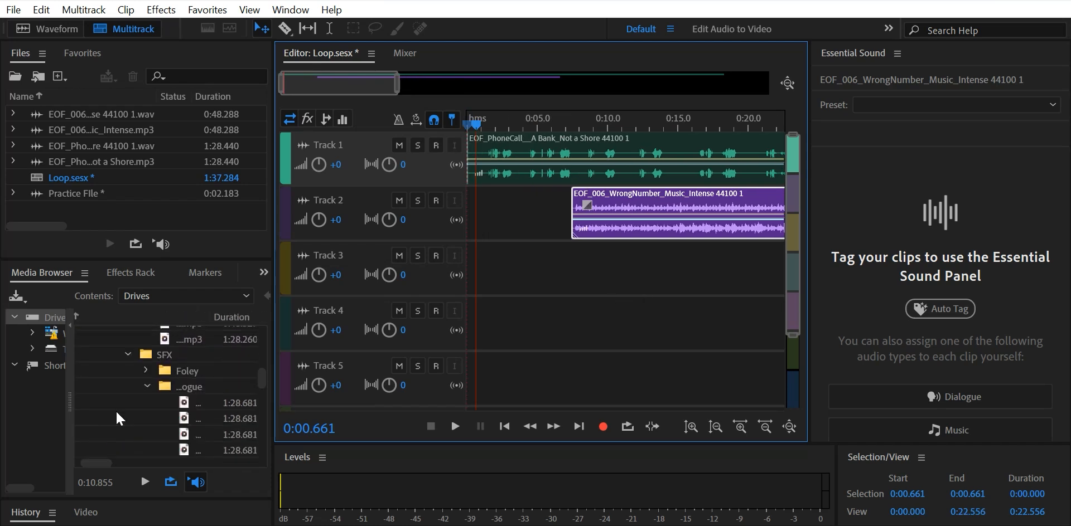
pyautogui.scroll(-5, 115, 409)
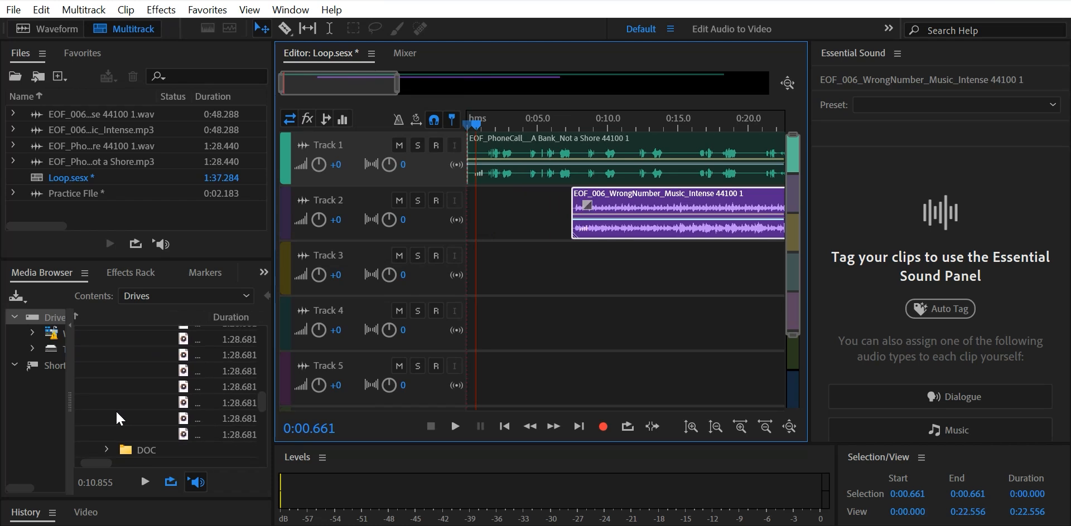
pyautogui.scroll(-5, 115, 409)
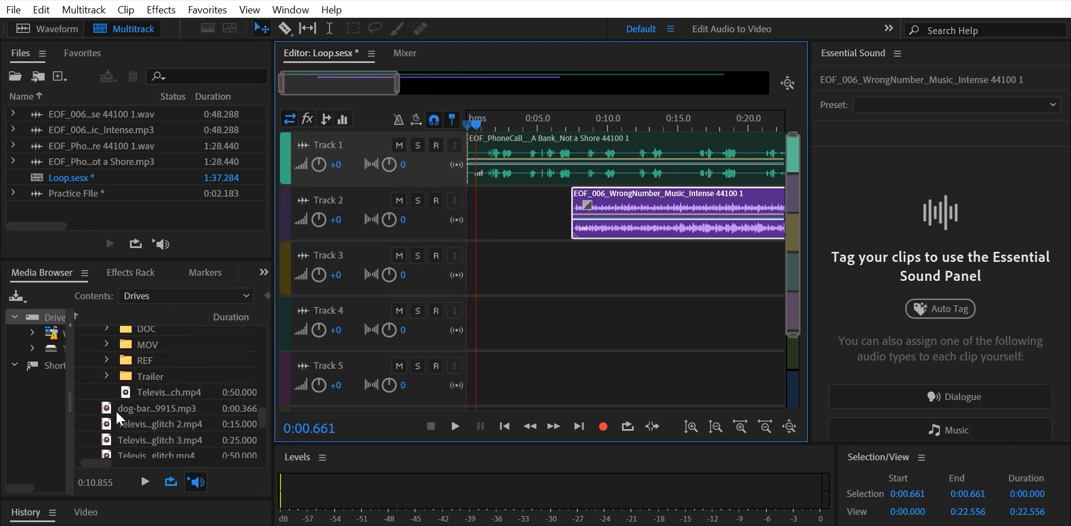
pyautogui.scroll(-3, 115, 409)
pyautogui.scroll(3, 116, 410)
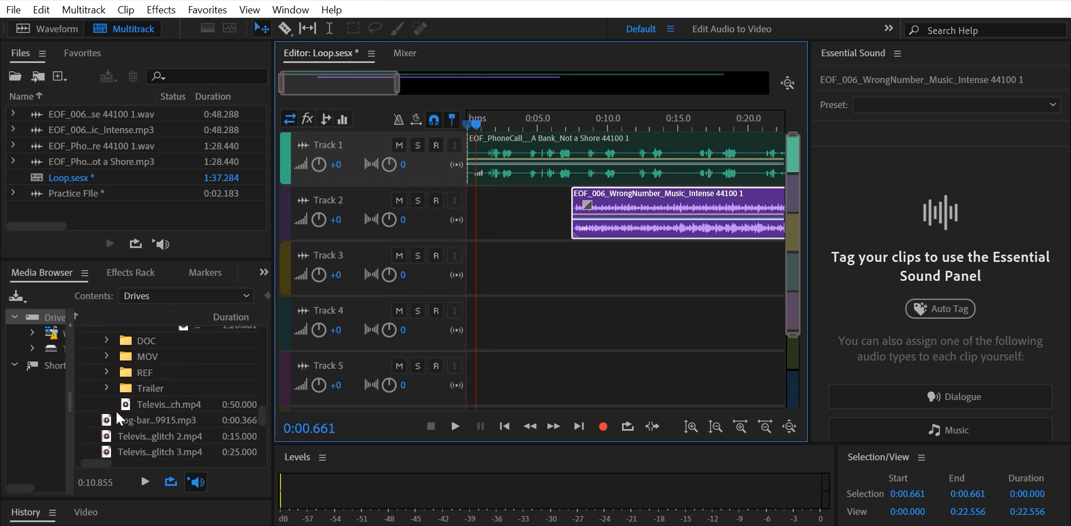
pyautogui.scroll(6, 115, 410)
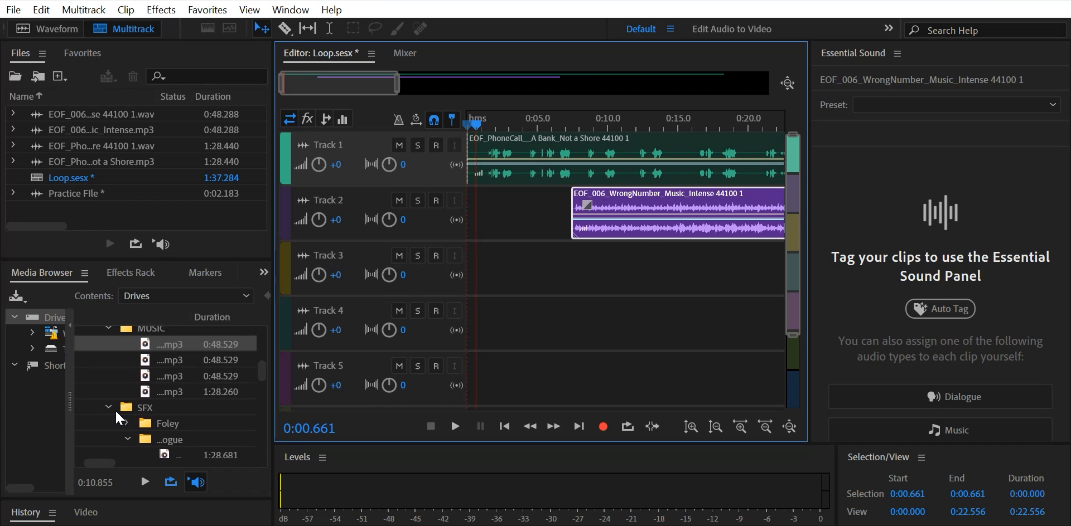
pyautogui.click(108, 407)
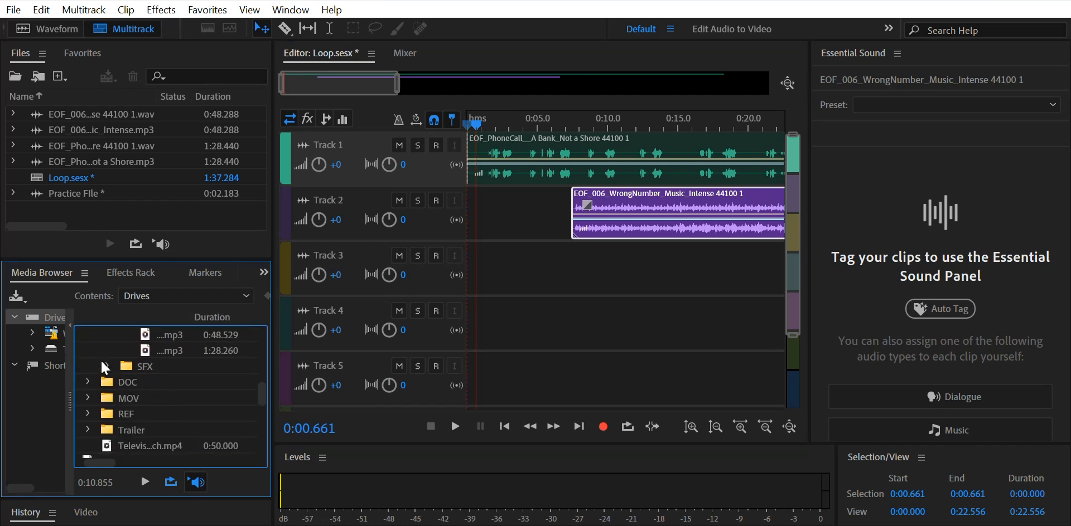
pyautogui.click(107, 366)
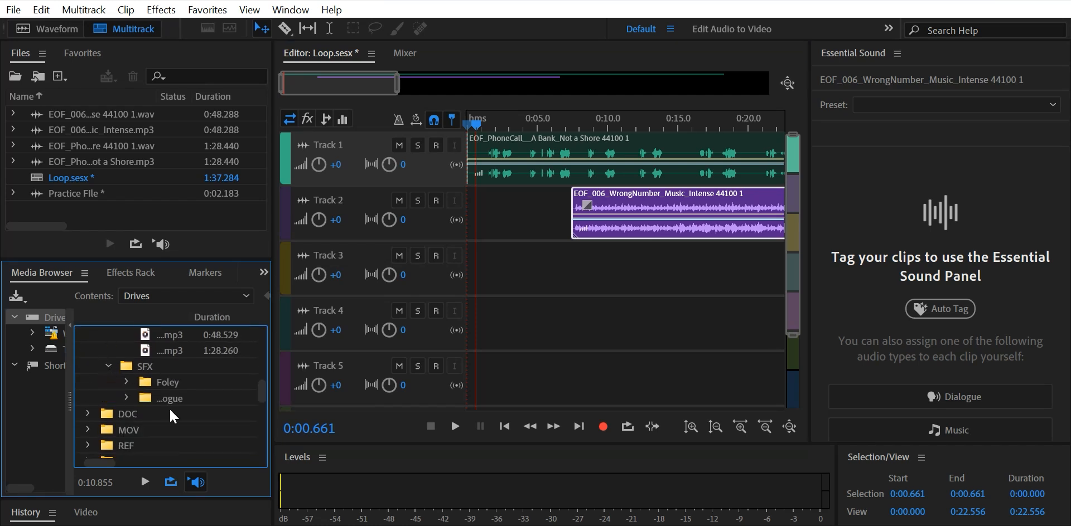
pyautogui.click(126, 383)
pyautogui.scroll(-3, 163, 412)
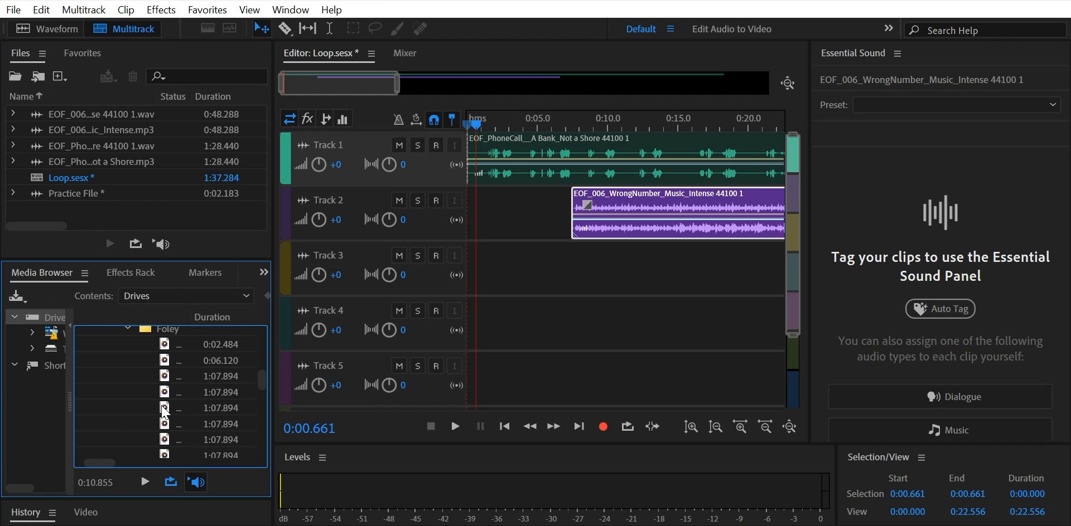
# Step: Place the SFX_HandTapCounter_01 file on Track 3, starting at about 3.5 s, and stop its preview
pyautogui.click(163, 409)
pyautogui.moveTo(169, 414); pyautogui.dragTo(516, 269)
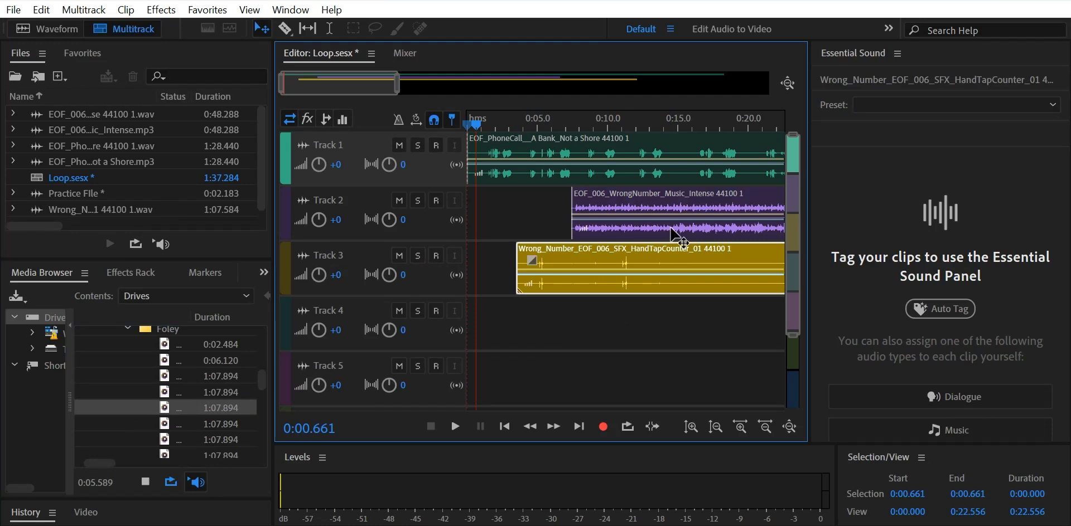
pyautogui.click(145, 483)
# Step: Trim the silent end of the phone call clip on Track 1 back to about 0:58.7
pyautogui.hscroll(3, 671, 266)
pyautogui.hscroll(20, 672, 267)
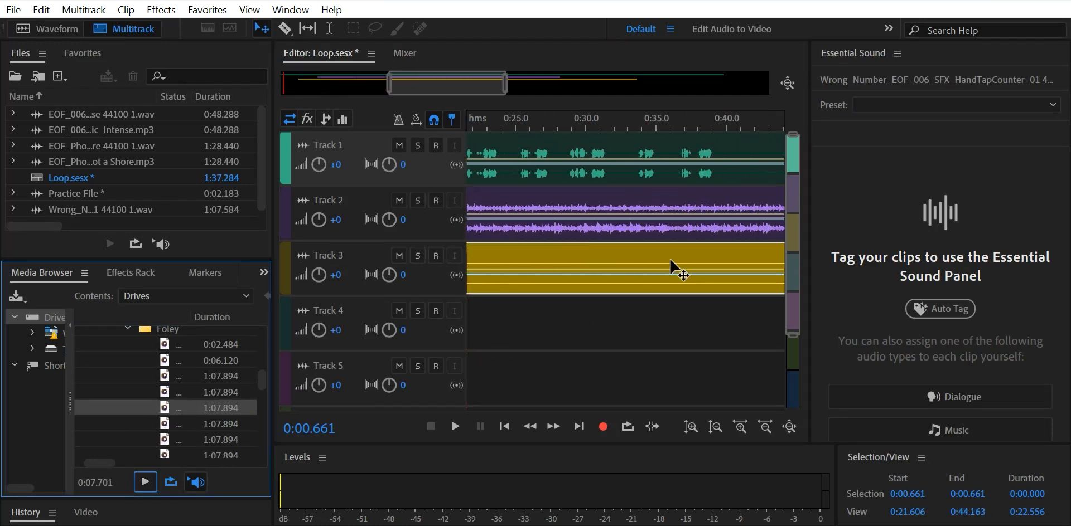
pyautogui.hscroll(20, 671, 267)
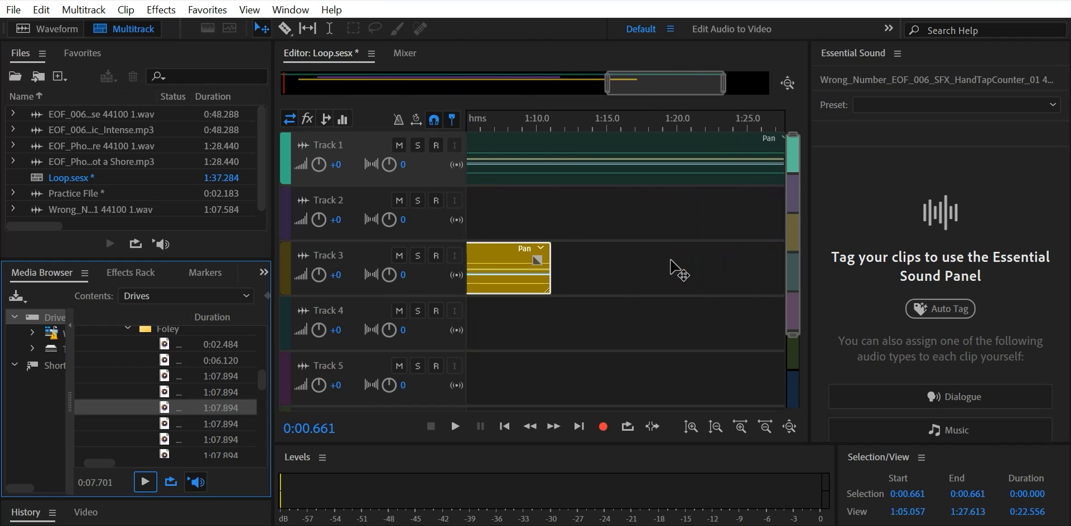
pyautogui.click(673, 162)
pyautogui.hscroll(-12, 673, 161)
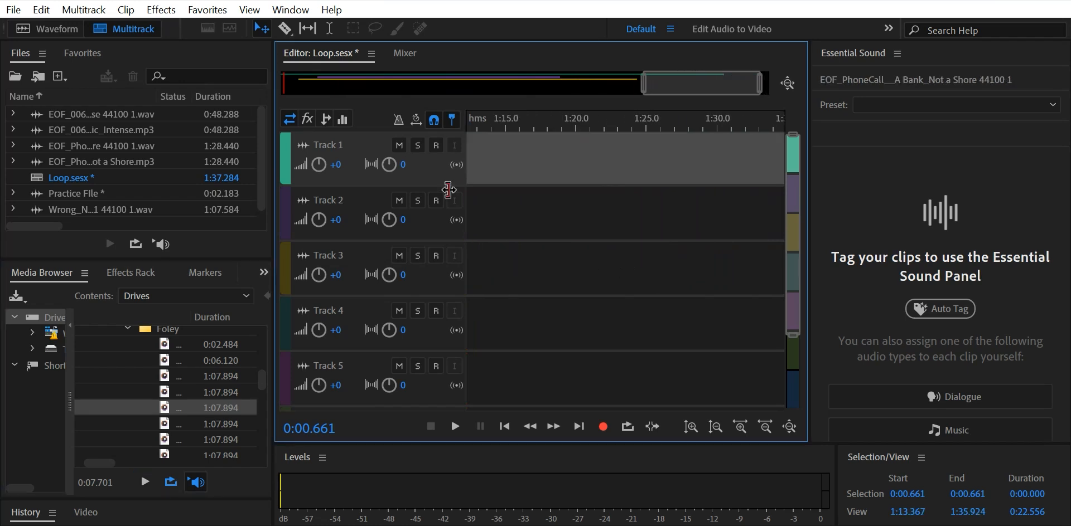
pyautogui.hscroll(-7, 813, 218)
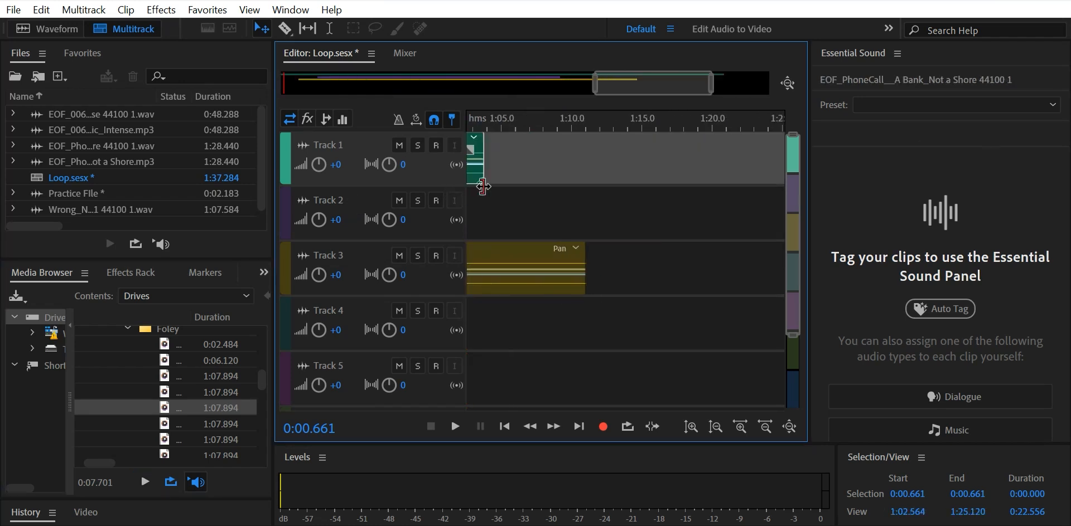
pyautogui.moveTo(813, 218); pyautogui.dragTo(662, 241)
pyautogui.hscroll(-20, 662, 241)
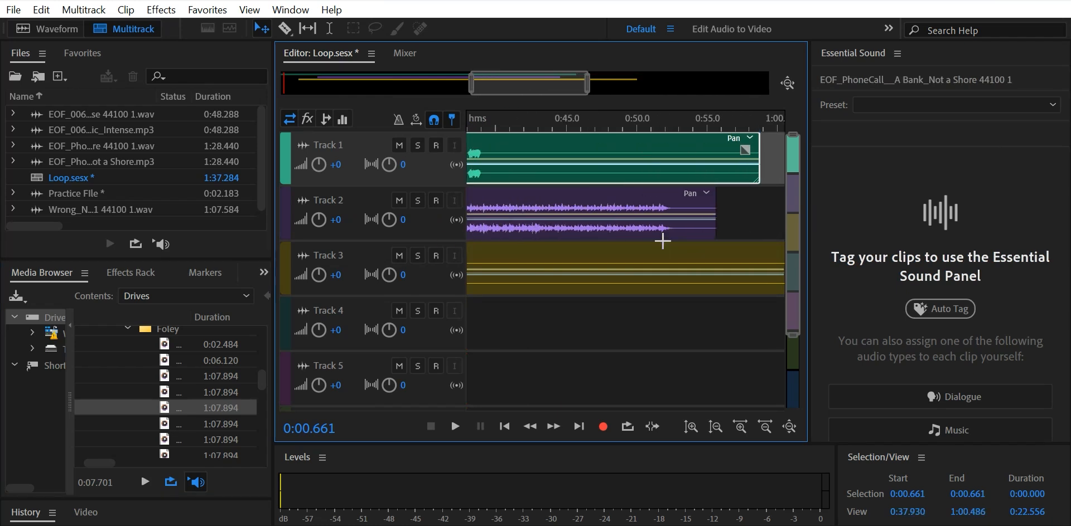
pyautogui.hscroll(-13, 662, 241)
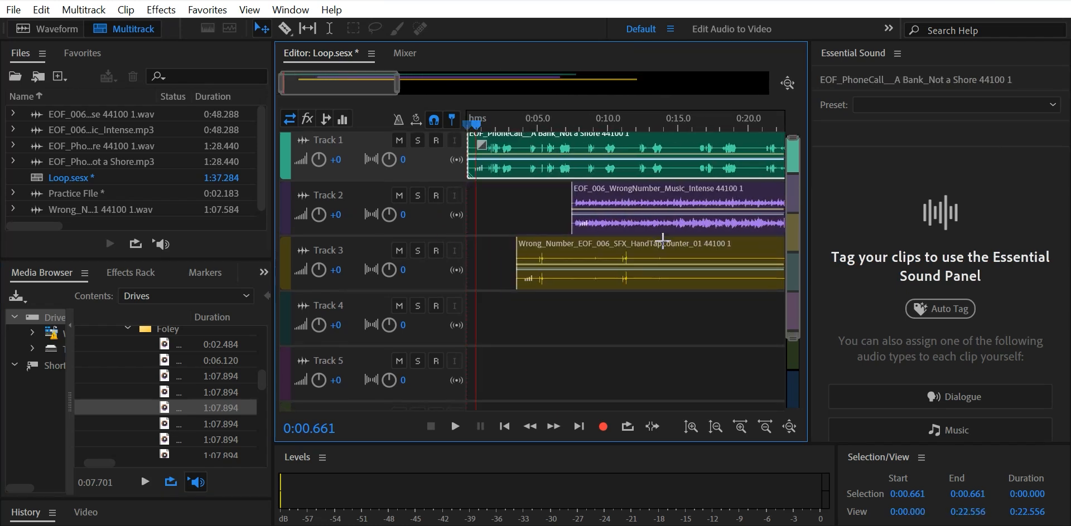
# Step: Play the session from near its start to about 0:15.5 to hear the three tracks together
pyautogui.press('space')
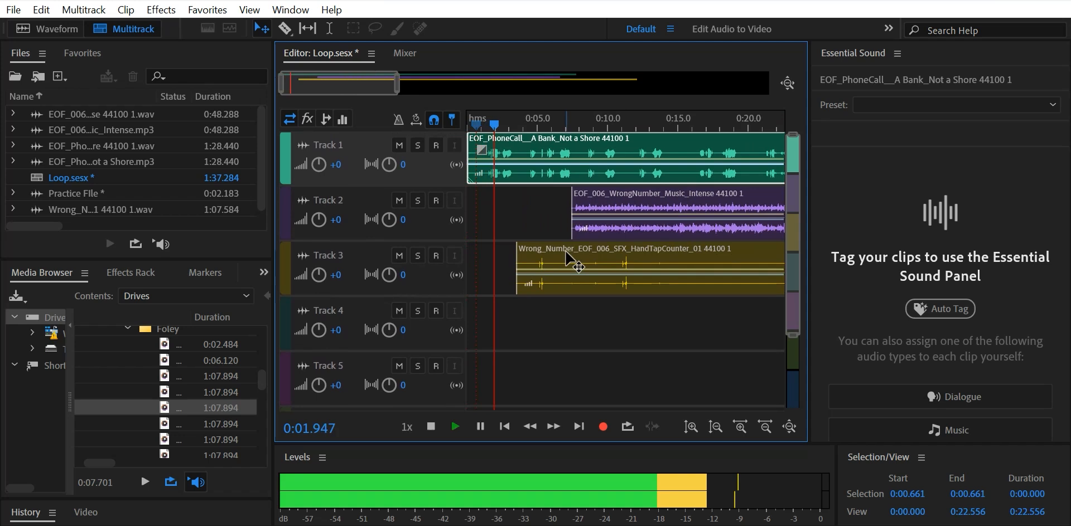
pyautogui.click(558, 303)
pyautogui.press('space')
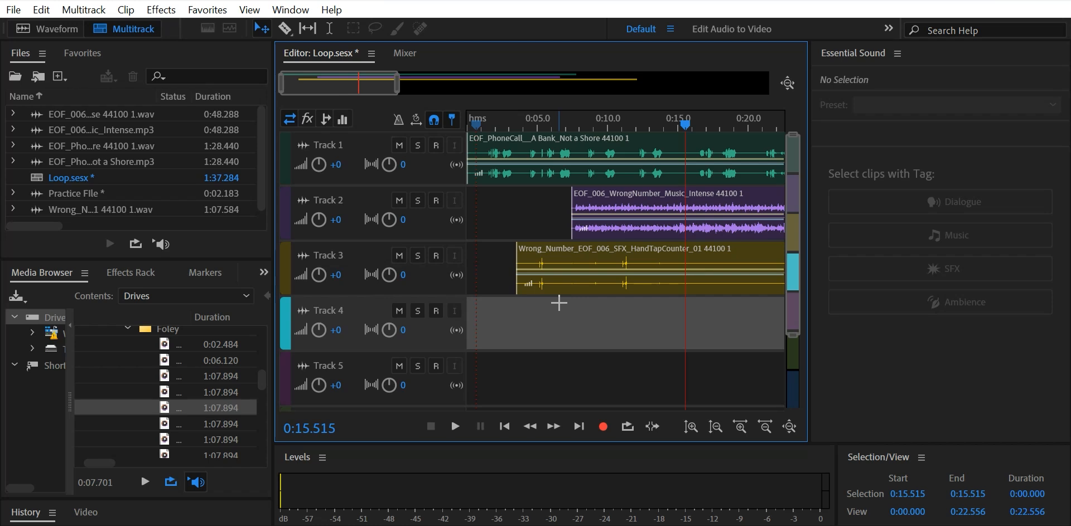
pyautogui.scroll(-2, 631, 298)
pyautogui.scroll(2, 634, 299)
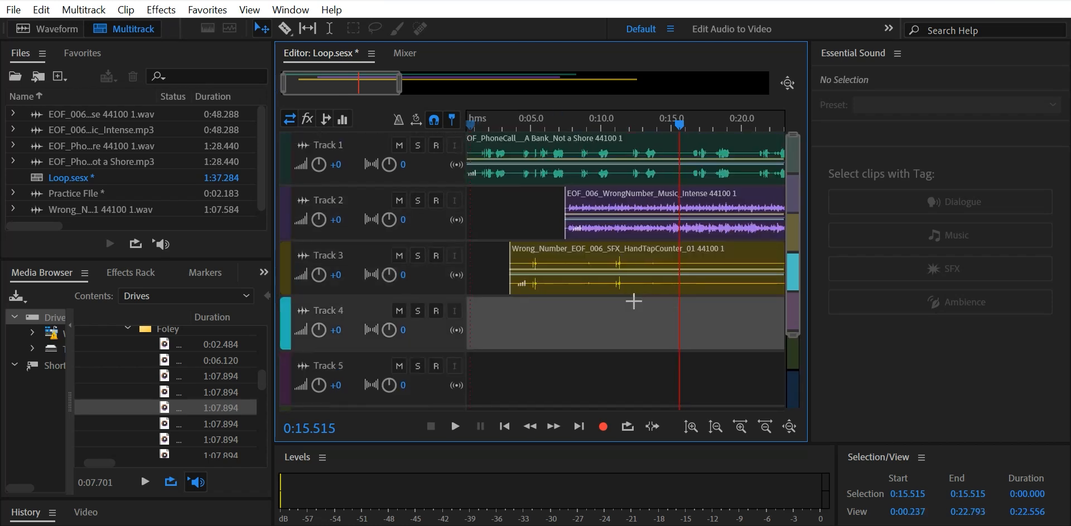
pyautogui.hscroll(8, 633, 301)
pyautogui.hscroll(-4, 634, 301)
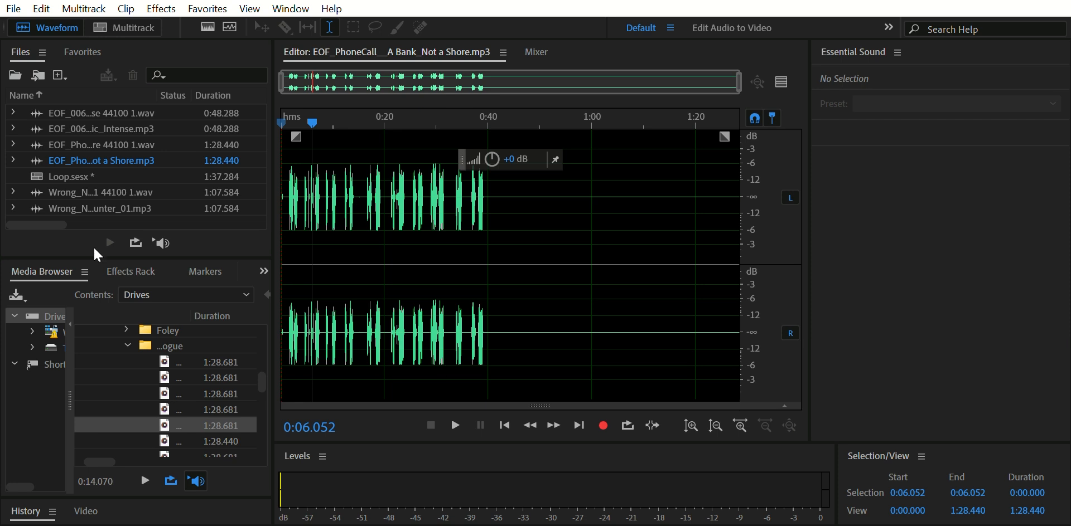
# Step: Show the Effects Rack for the phone call file, play its opening seconds, and return the playhead to the start
pyautogui.click(130, 271)
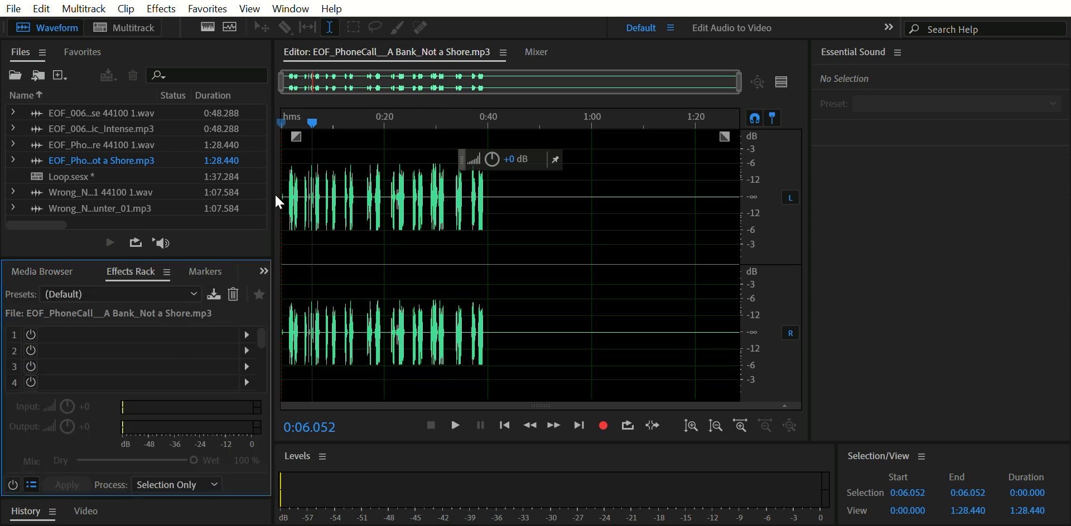
pyautogui.moveTo(323, 115); pyautogui.dragTo(255, 122)
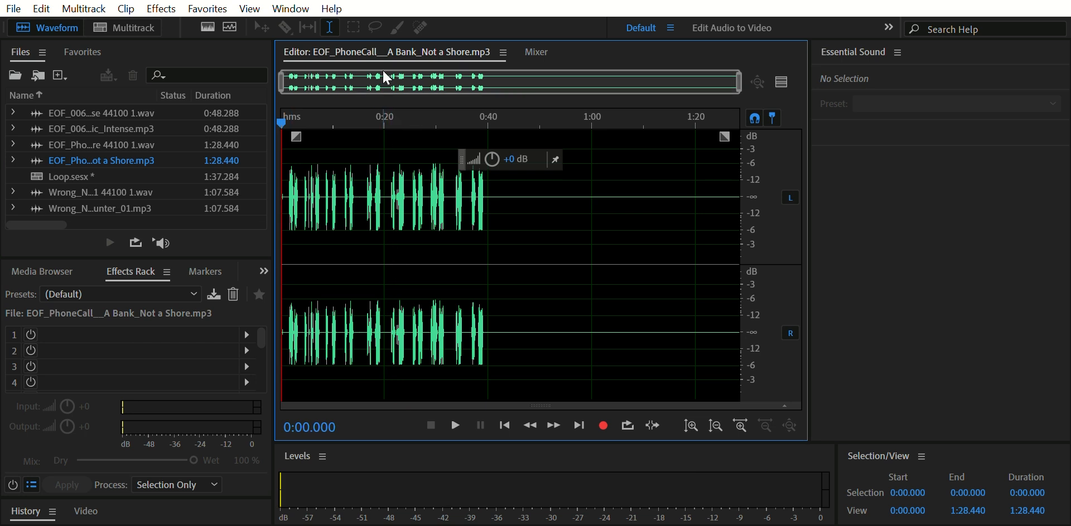
pyautogui.press('space')
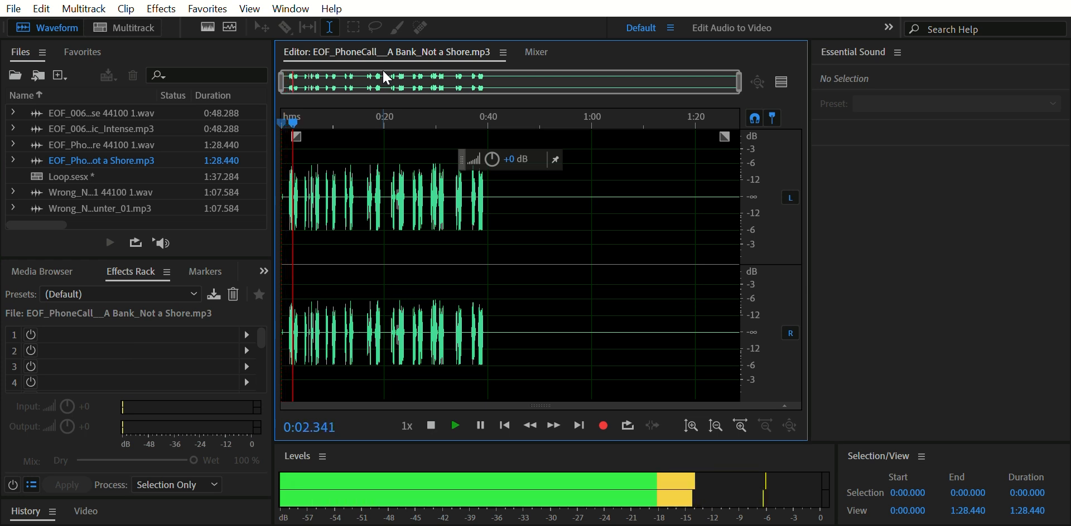
pyautogui.press('space')
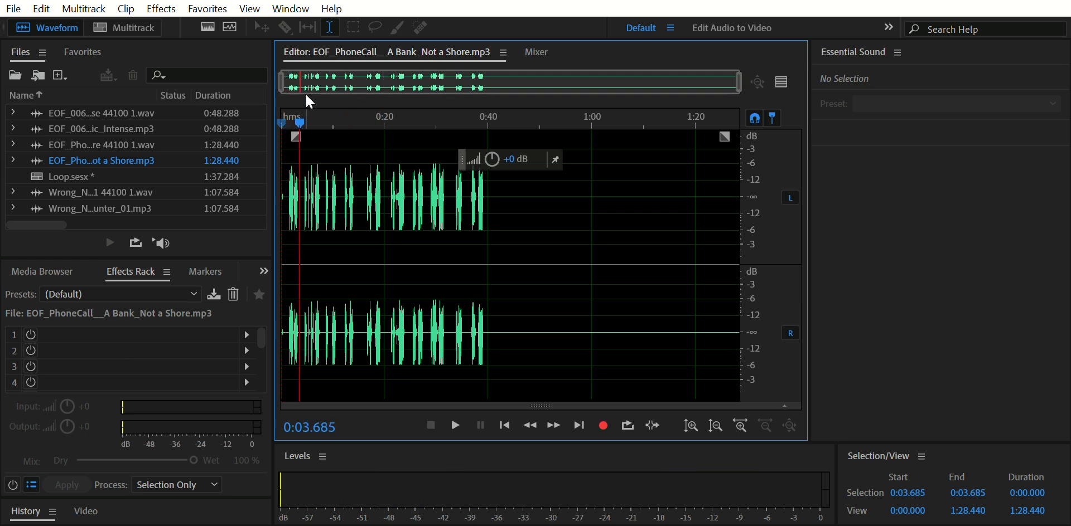
pyautogui.press('Home')
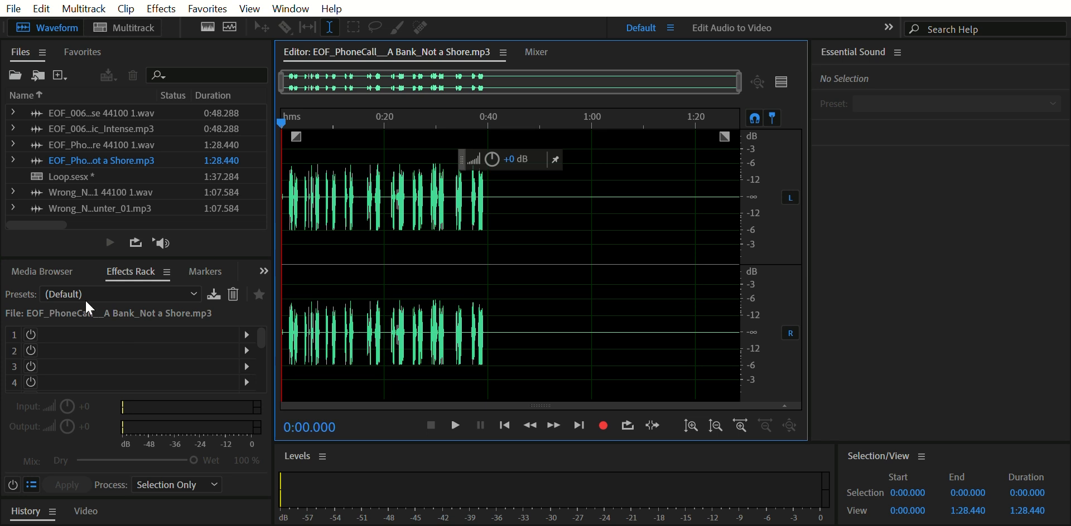
# Step: Add the Pitch Shifter effect to rack slot 1, preview the phone call from the start, and return the playhead to 0:00
pyautogui.click(246, 331)
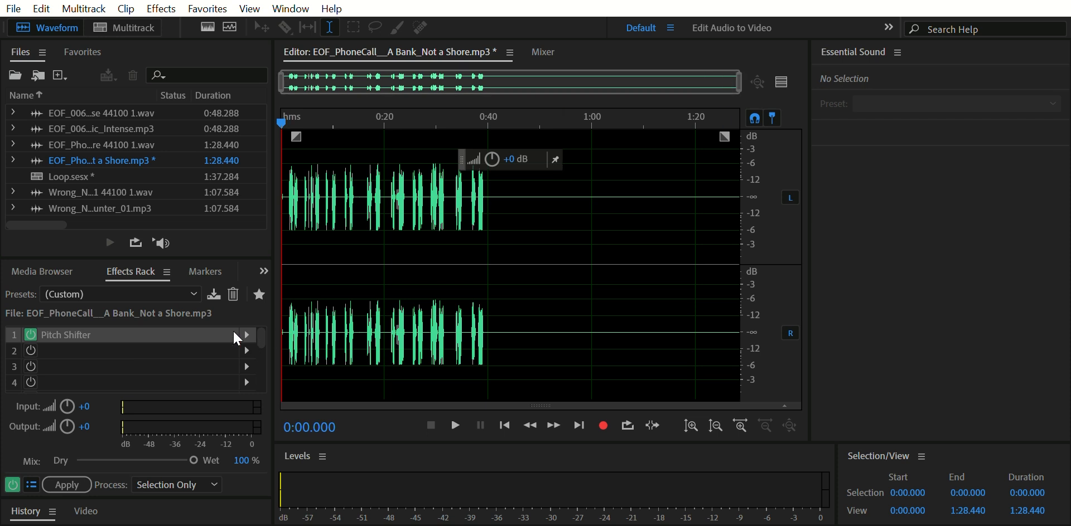
pyautogui.press('space')
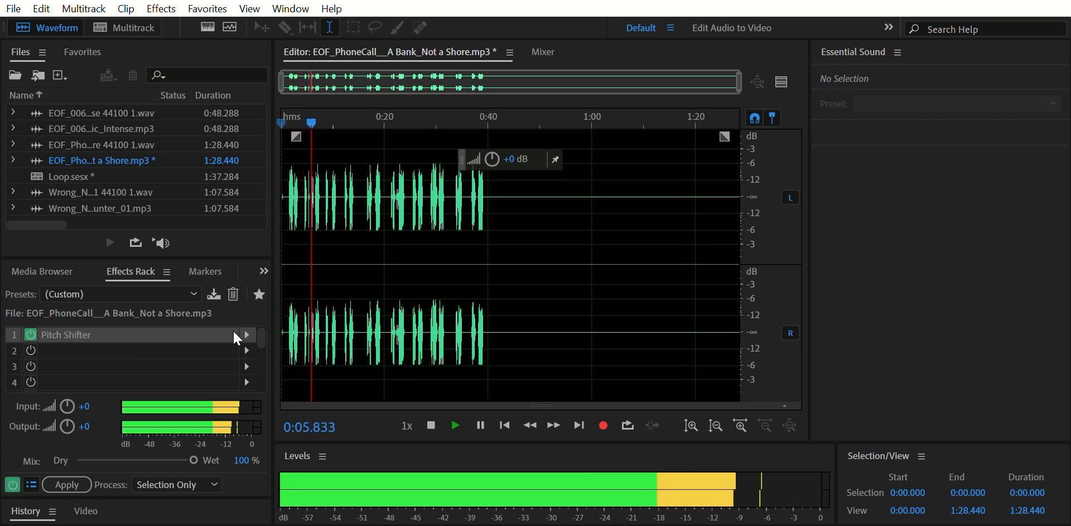
pyautogui.press('space')
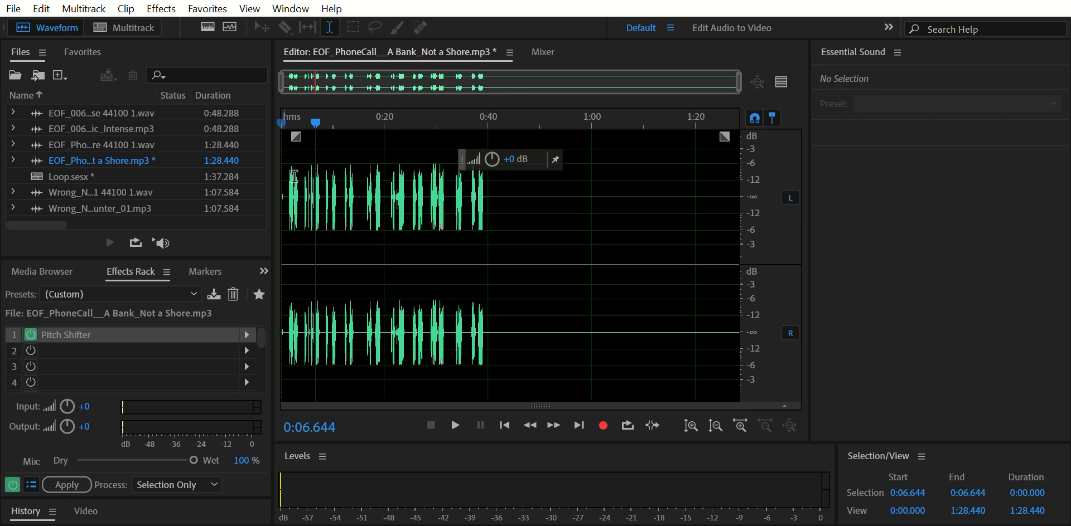
pyautogui.click(268, 116)
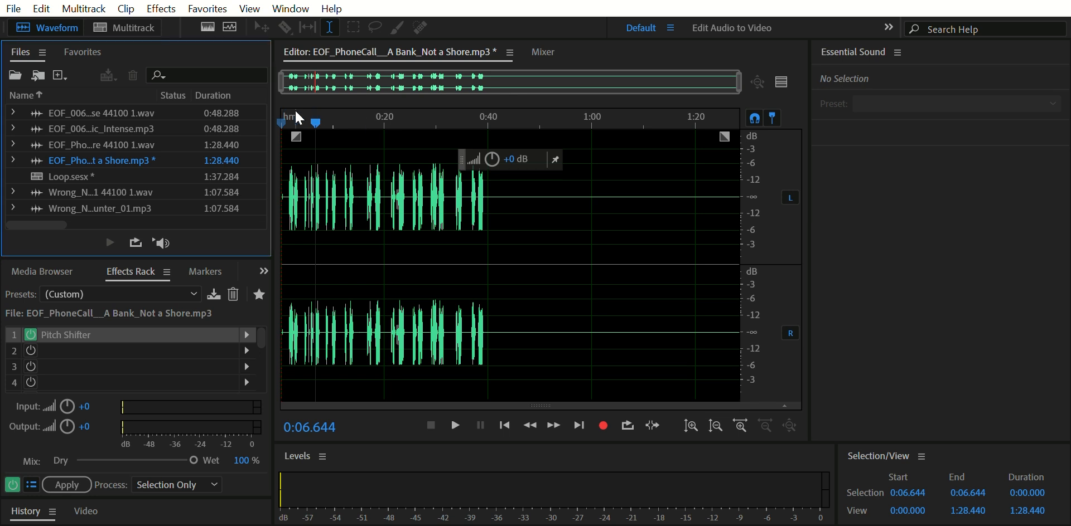
pyautogui.moveTo(315, 122); pyautogui.dragTo(264, 127)
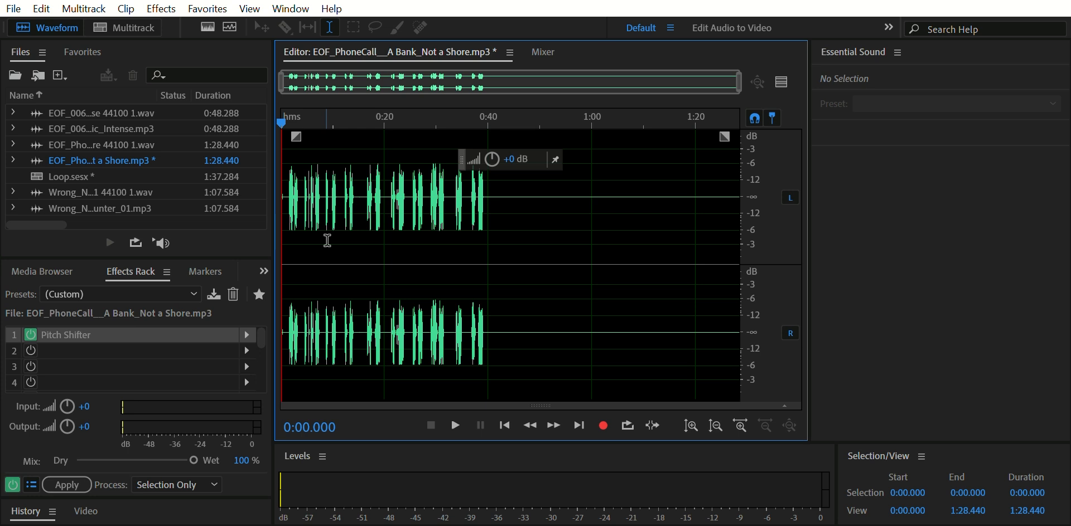
pyautogui.click(247, 318)
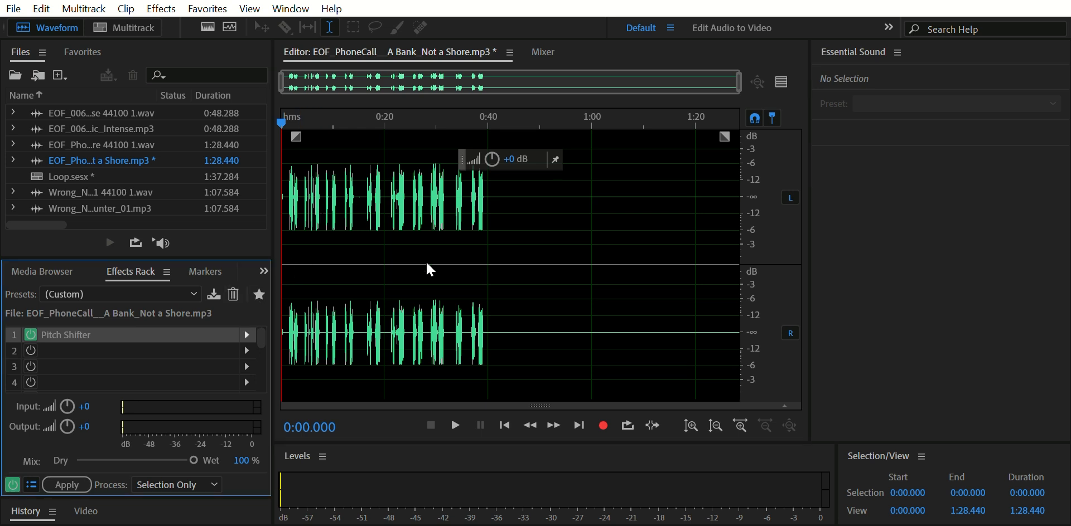
pyautogui.click(584, 188)
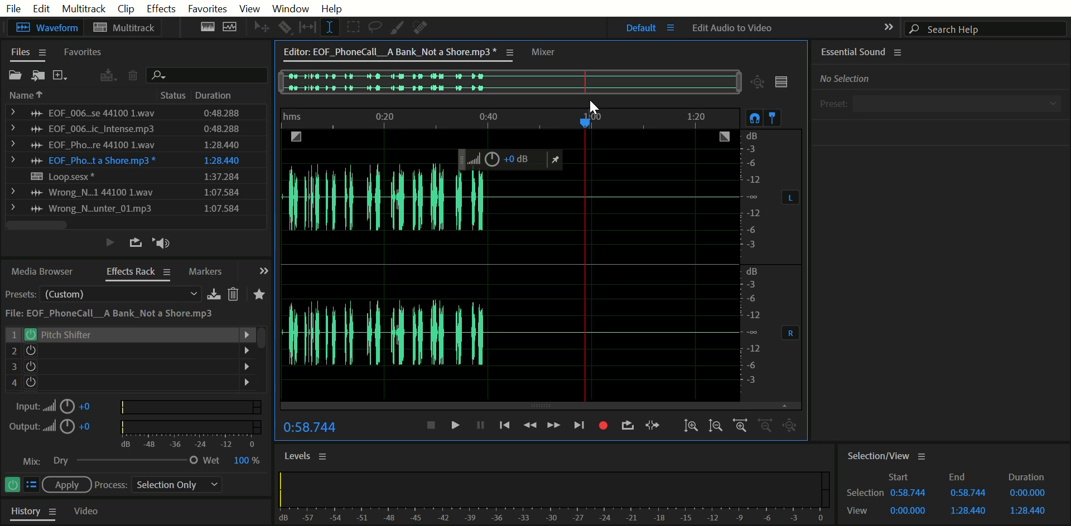
pyautogui.moveTo(585, 120); pyautogui.dragTo(272, 124)
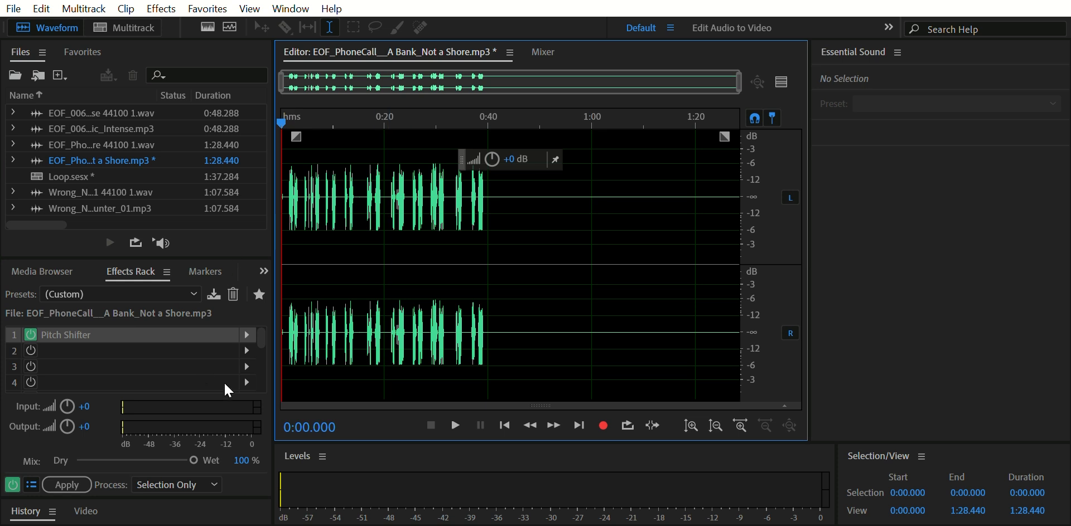
# Step: Remove the Pitch Shifter effect from slot 1 of the Effects Rack
pyautogui.click(245, 351)
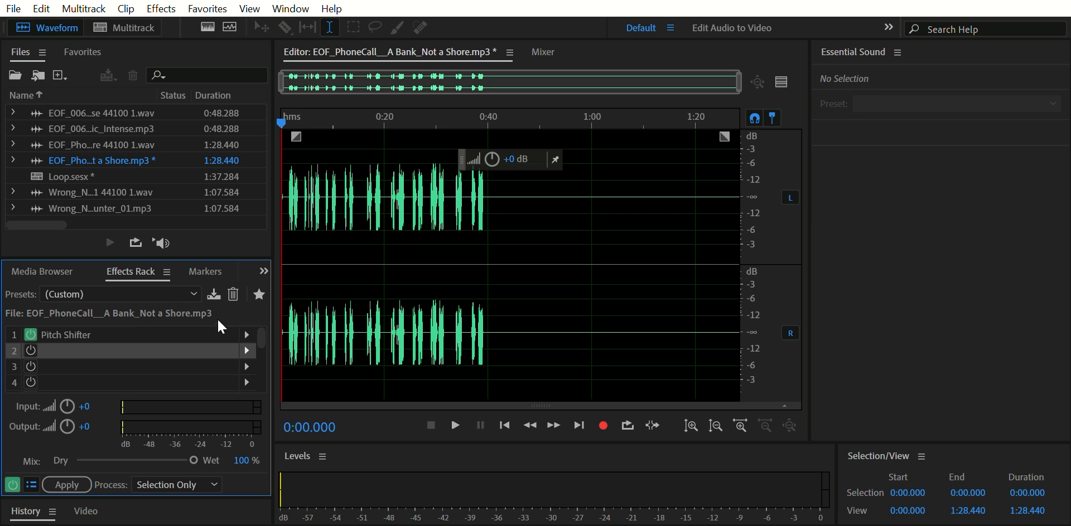
pyautogui.press('Up')
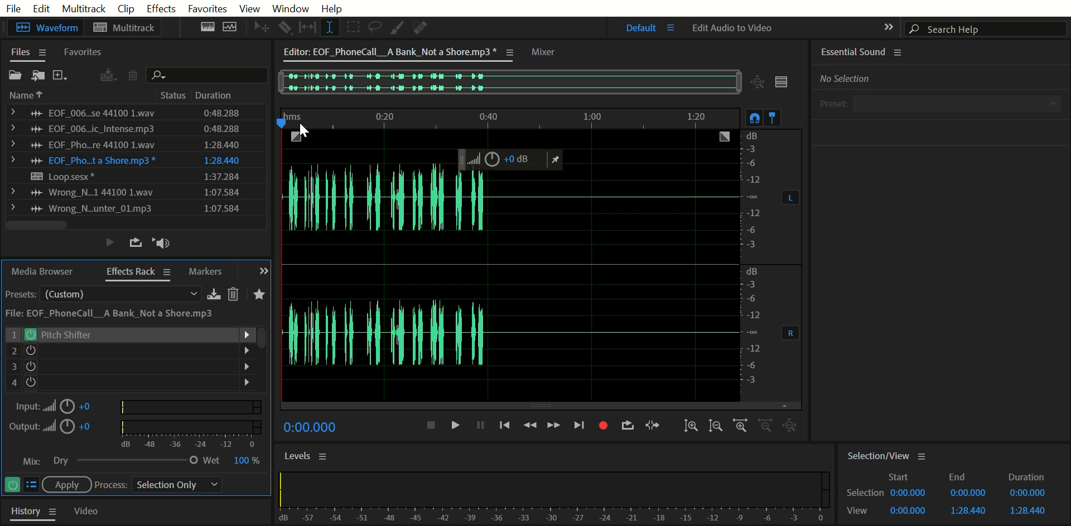
pyautogui.press('Delete')
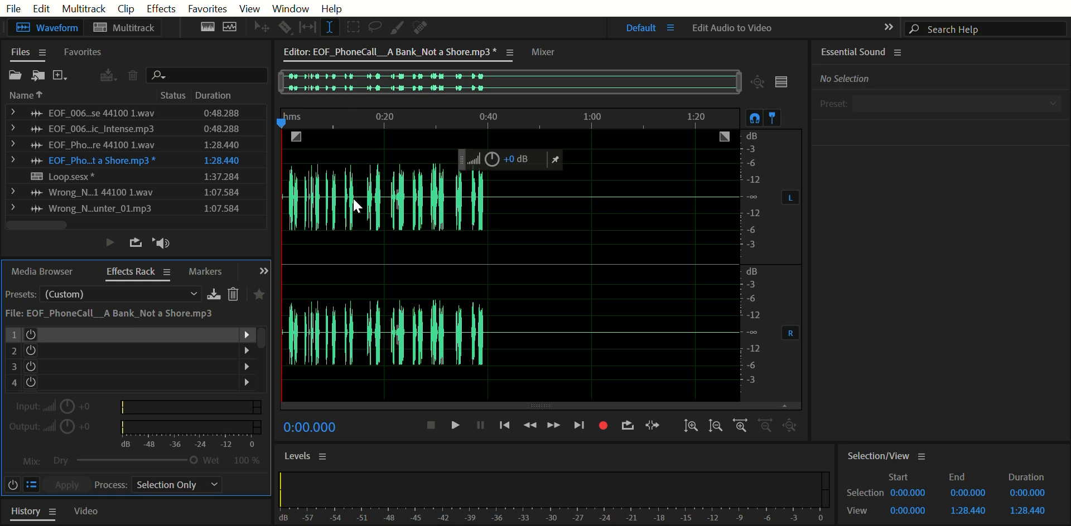
# Step: Add the Reverb effect to rack slot 1 and preview the opening seconds of the phone call from the start
pyautogui.click(498, 234)
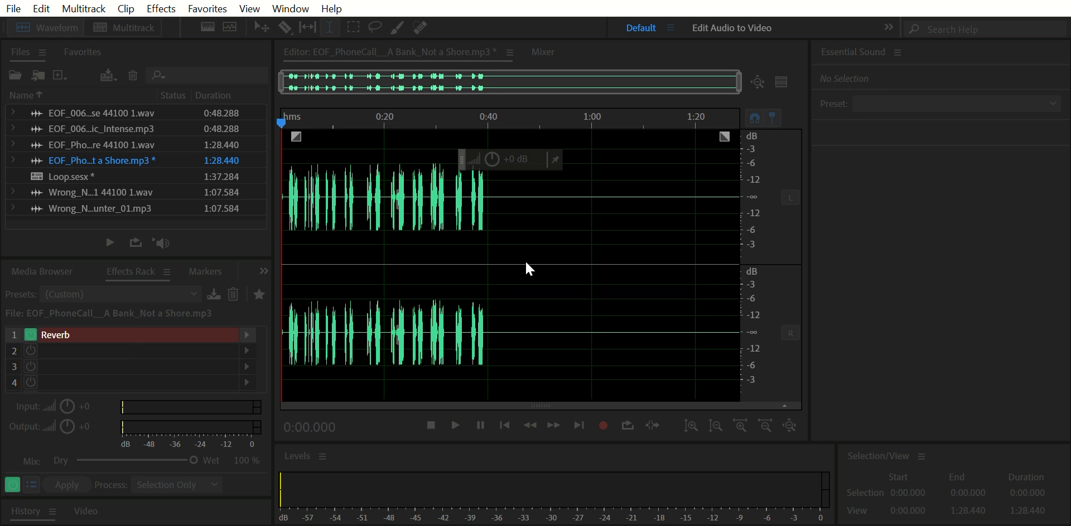
pyautogui.click(672, 308)
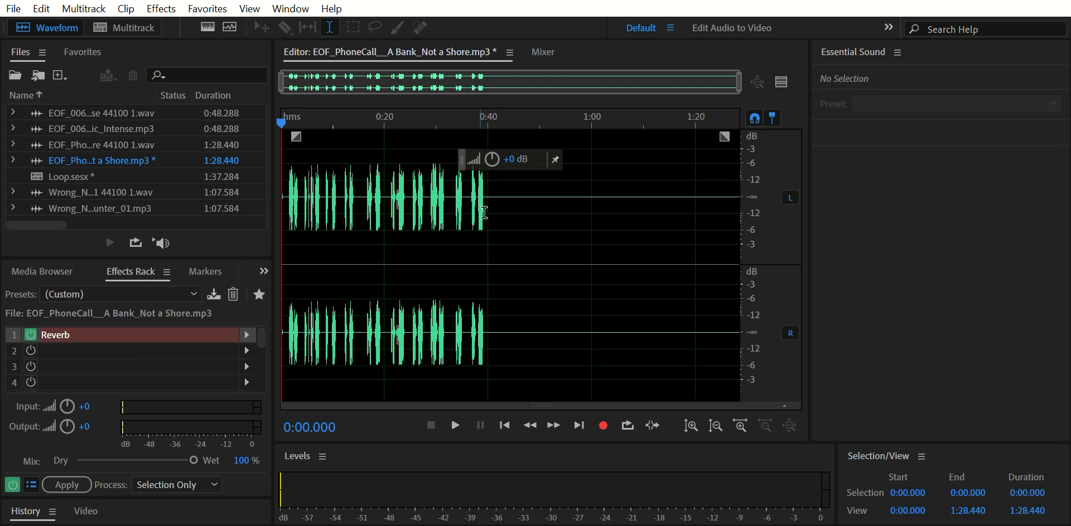
pyautogui.press('space')
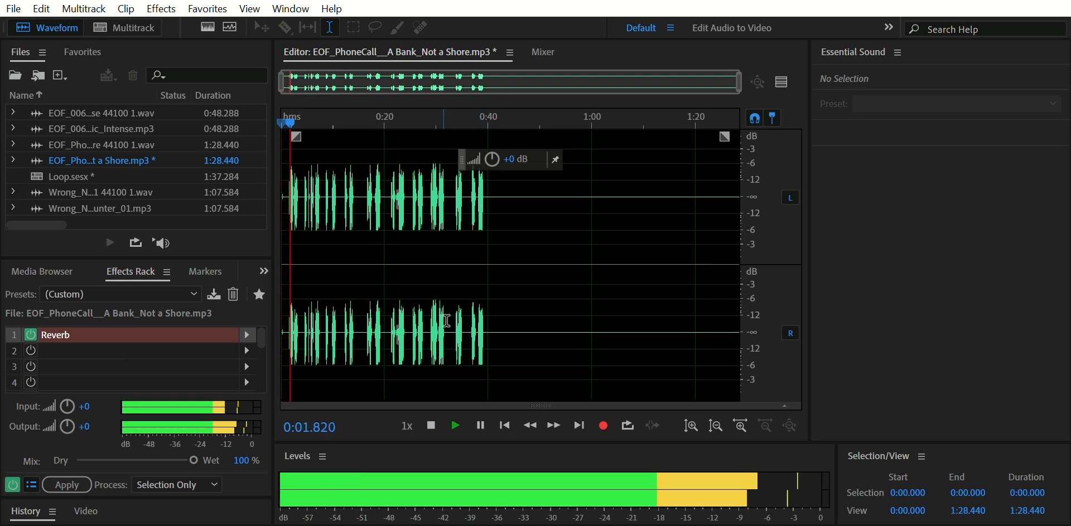
pyautogui.press('space')
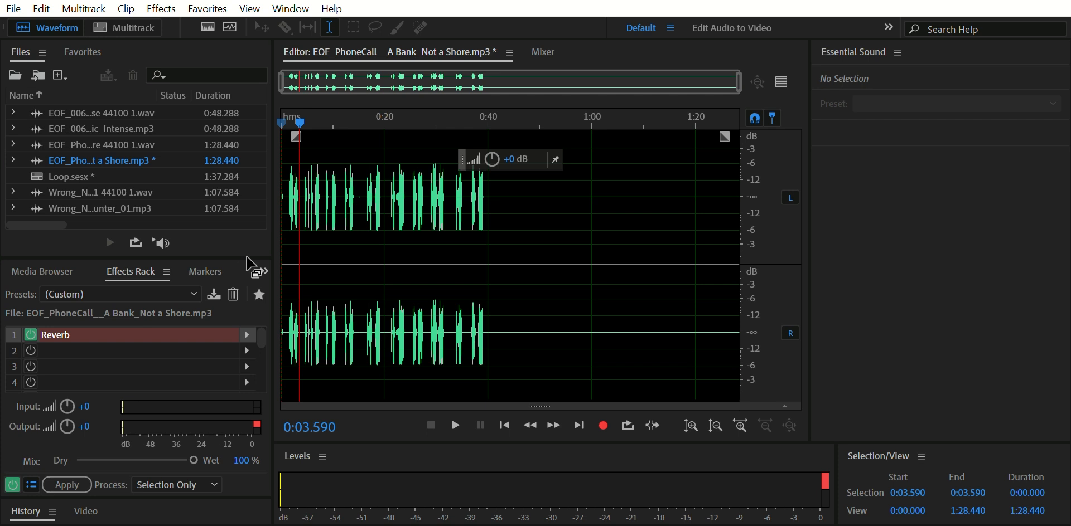
pyautogui.click(832, 51)
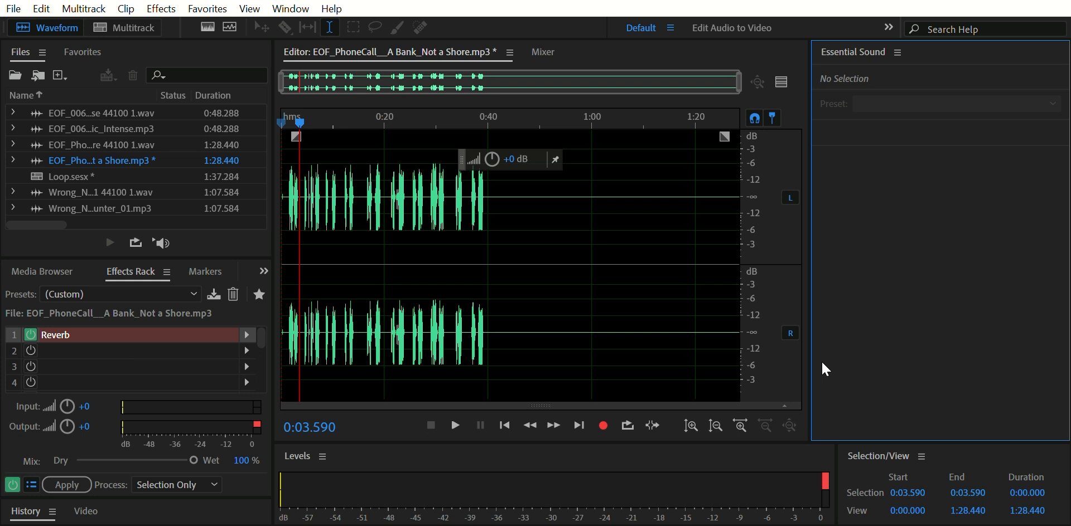
pyautogui.hotkey('ctrl', 'i')
pyautogui.hotkey('ctrl', 'shift', 's')
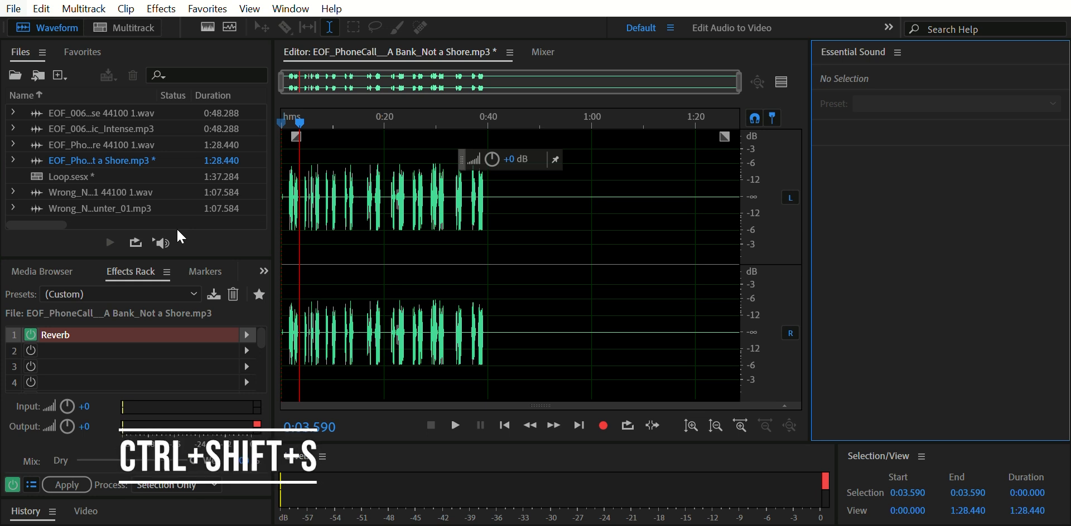